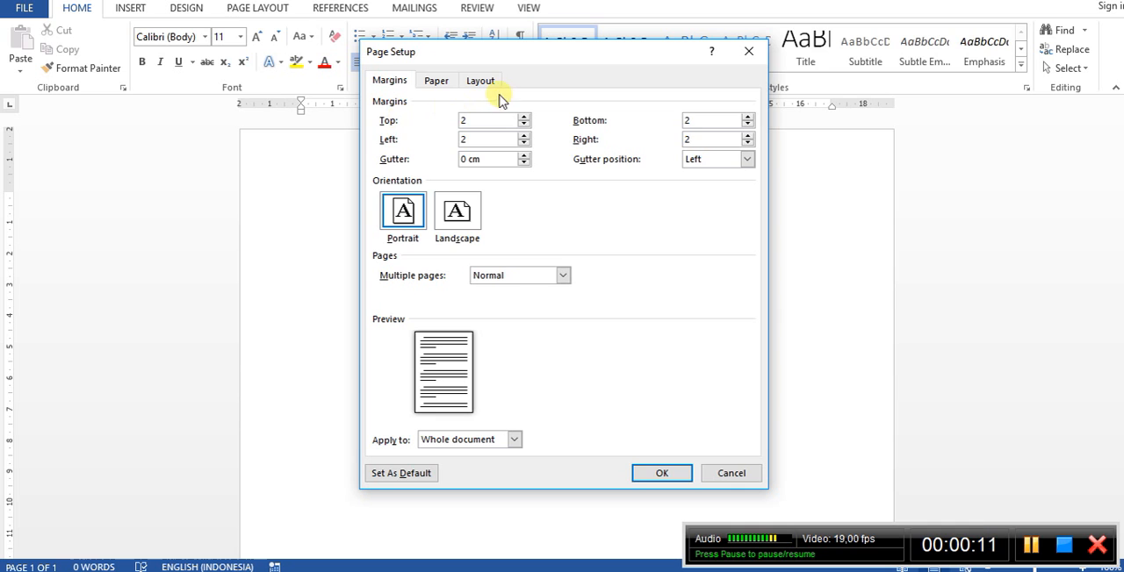
Set the paper size to A4 210 x 297 mm for the whole document and apply the page setup.
click(436, 80)
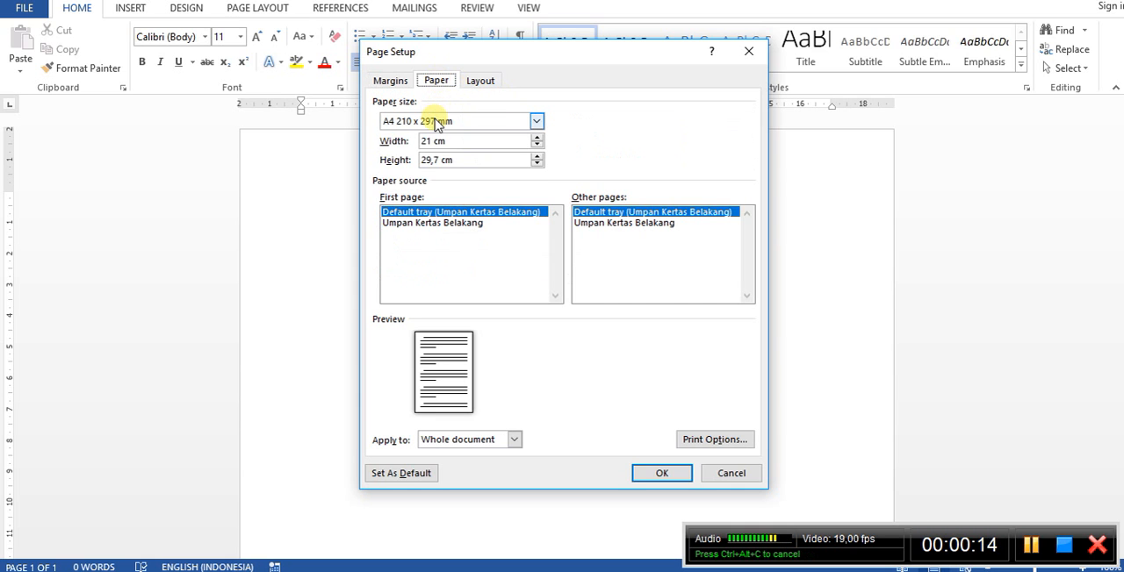
click(434, 120)
click(433, 120)
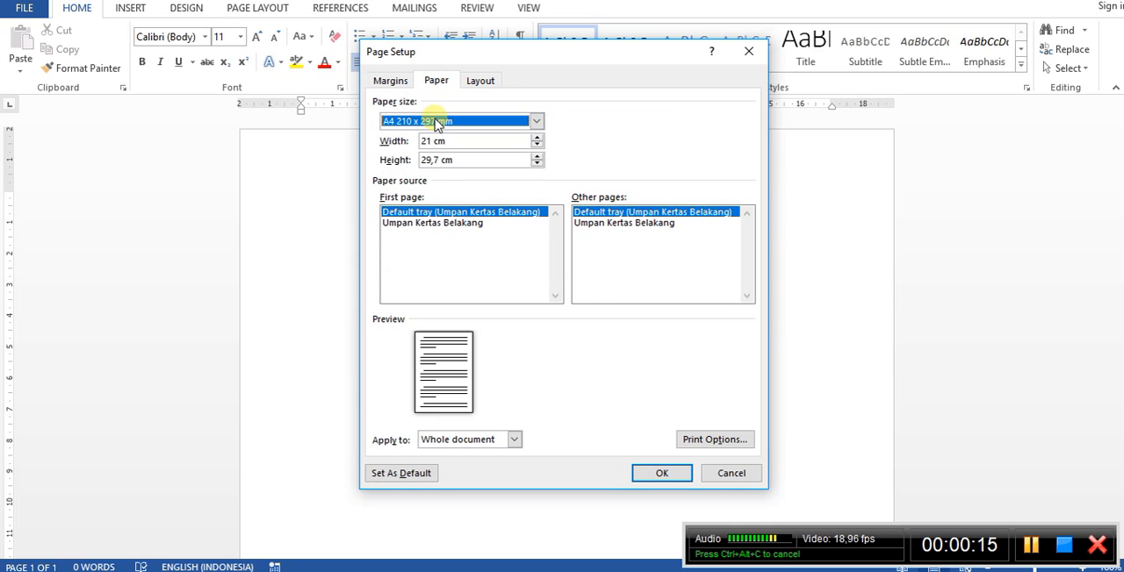
click(683, 470)
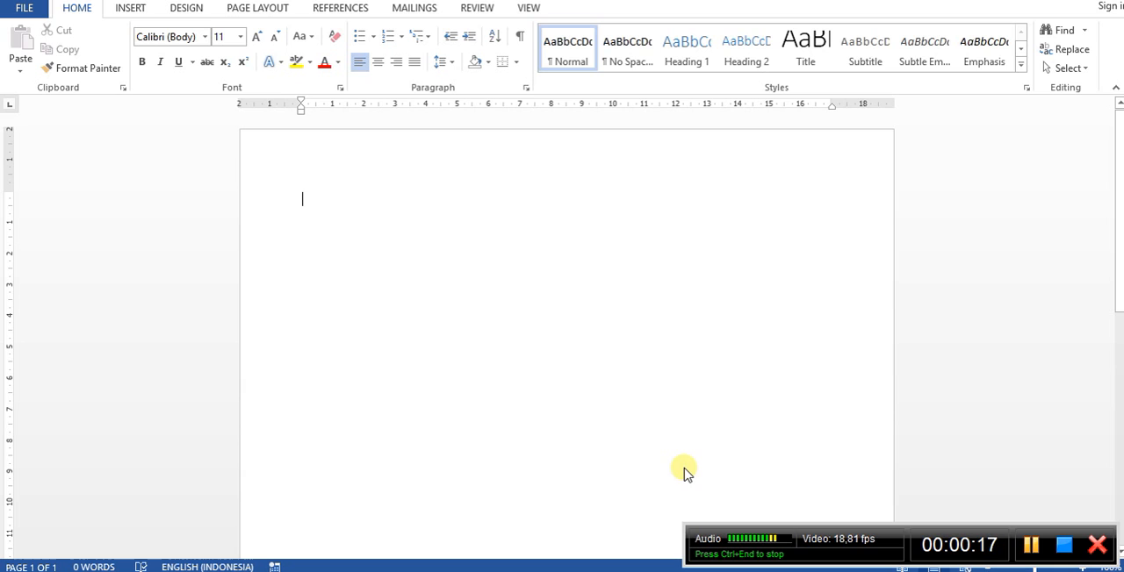
Enter the heading "DAFTAR ISI" and give all the text 0 pt spacing after and single line spacing.
text(DAFT)
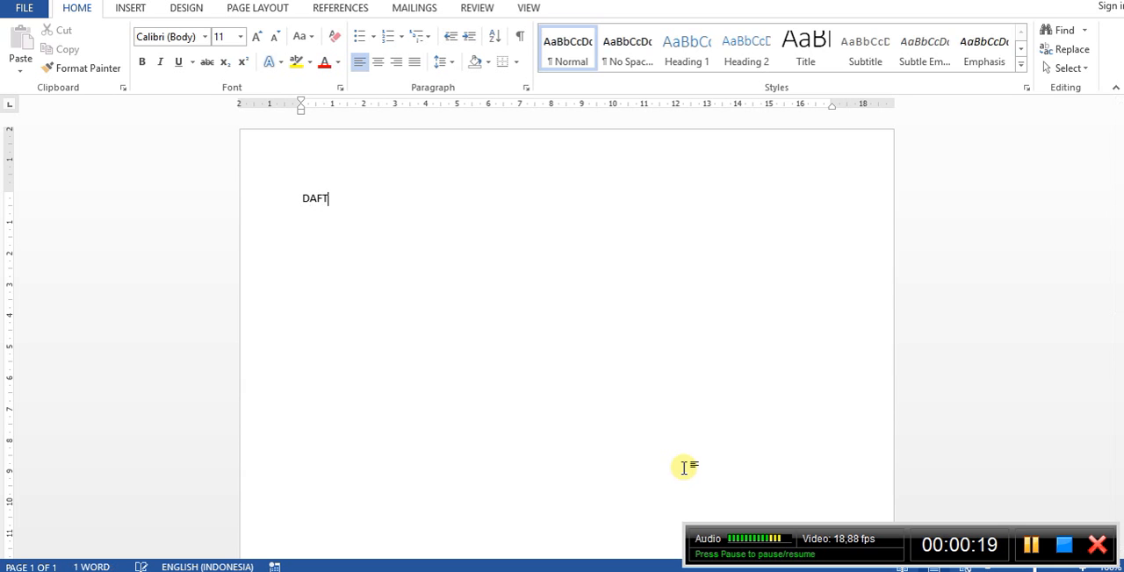
text(AR ISI)
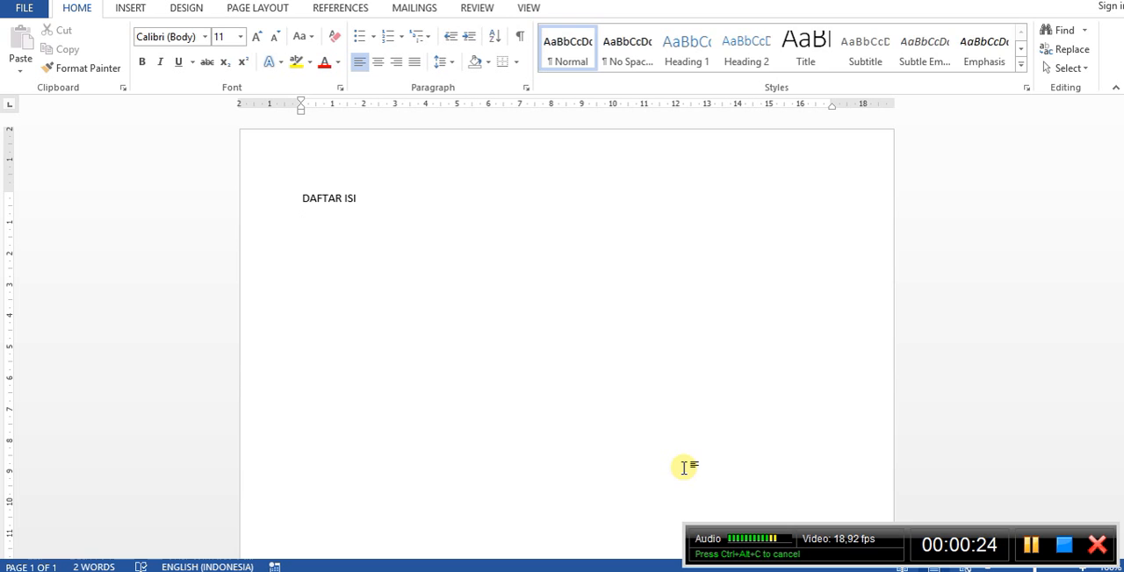
key(ctrl+a)
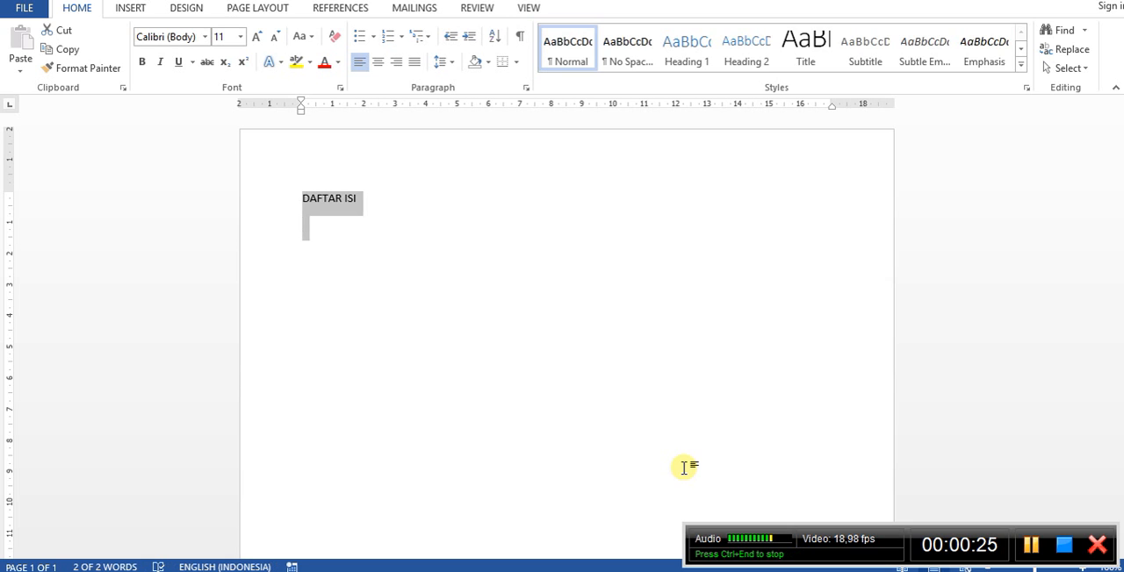
key(alt+o)
key(p)
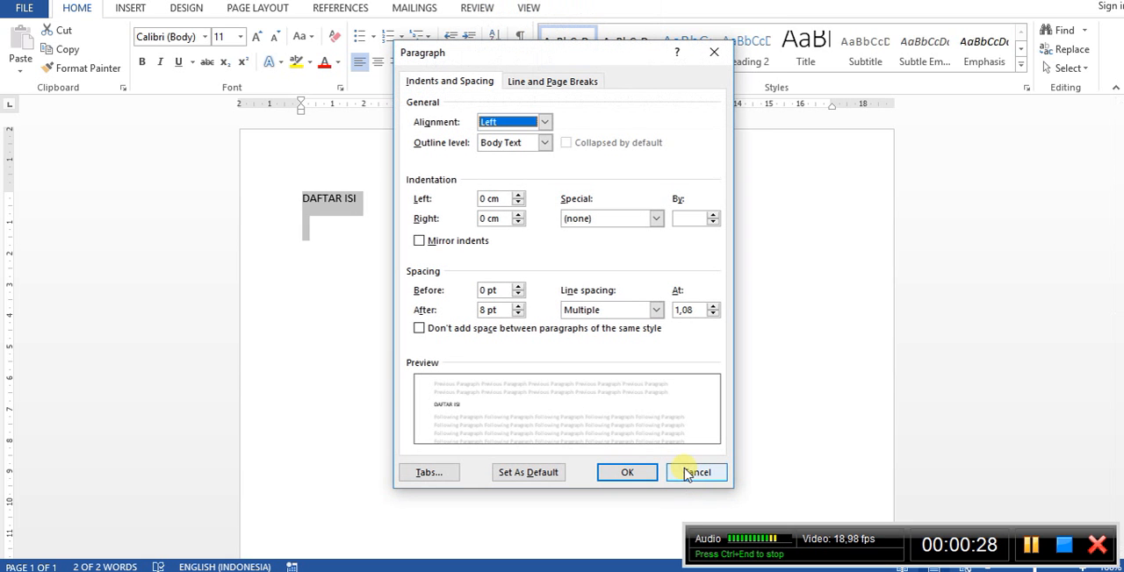
click(518, 314)
click(518, 315)
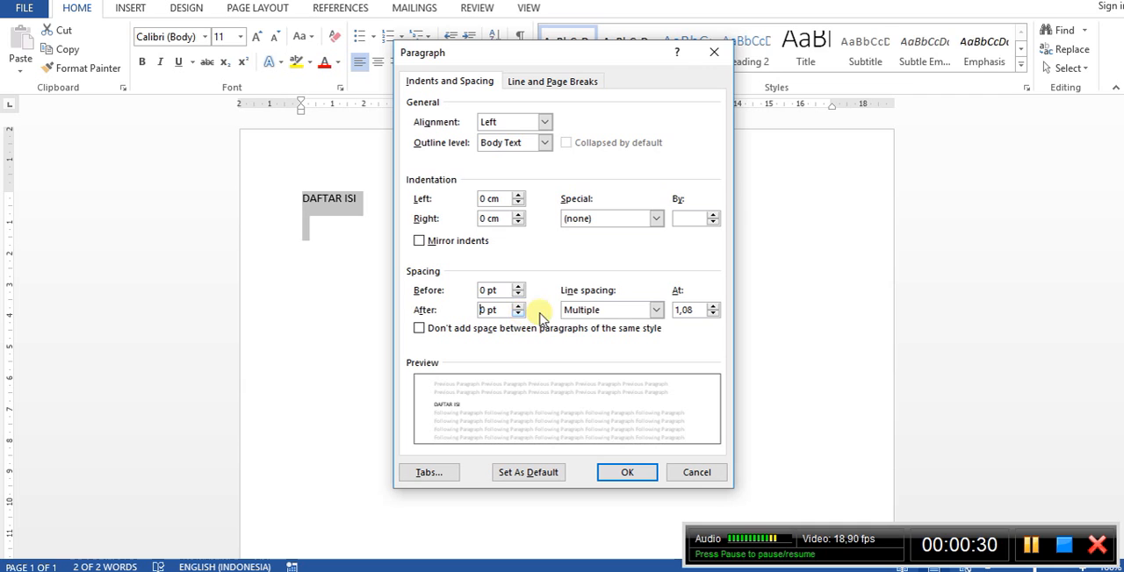
click(580, 318)
click(578, 324)
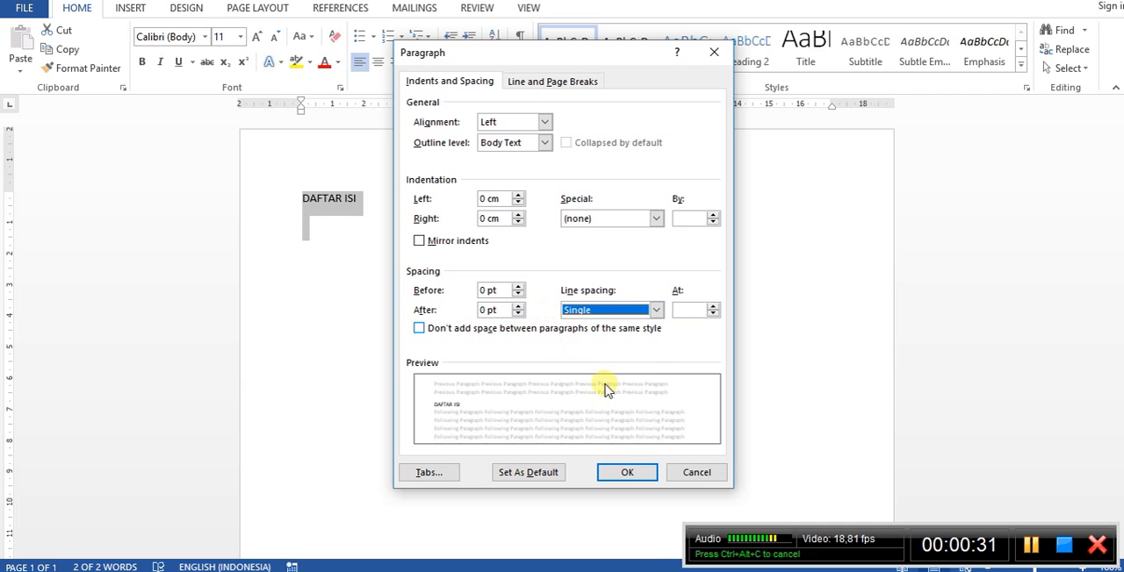
click(626, 473)
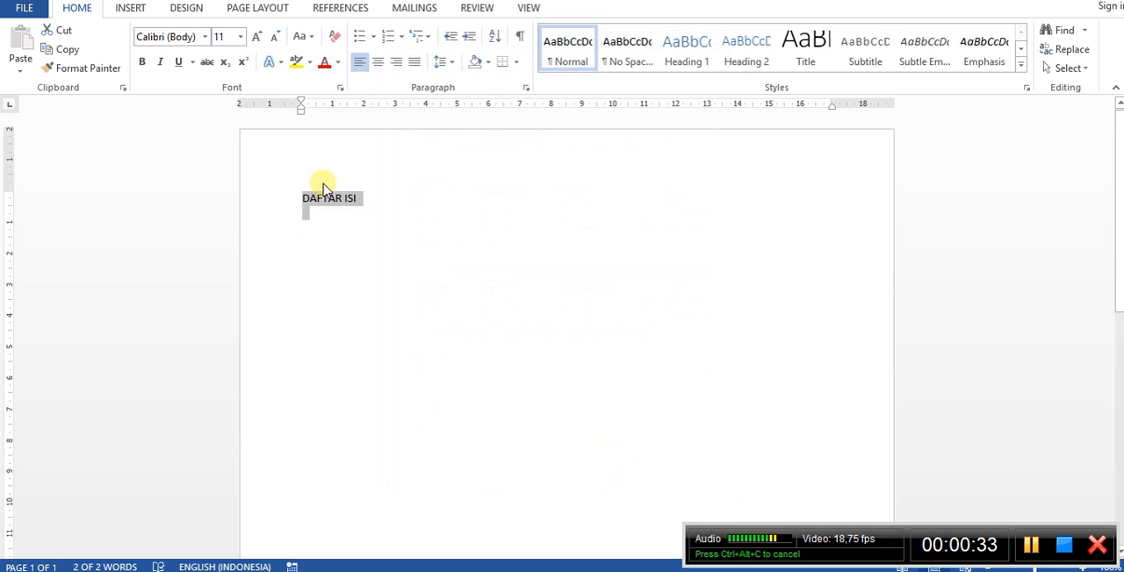
Format the "DAFTAR ISI" heading as bold, centered, with a font size of 14.
click(285, 201)
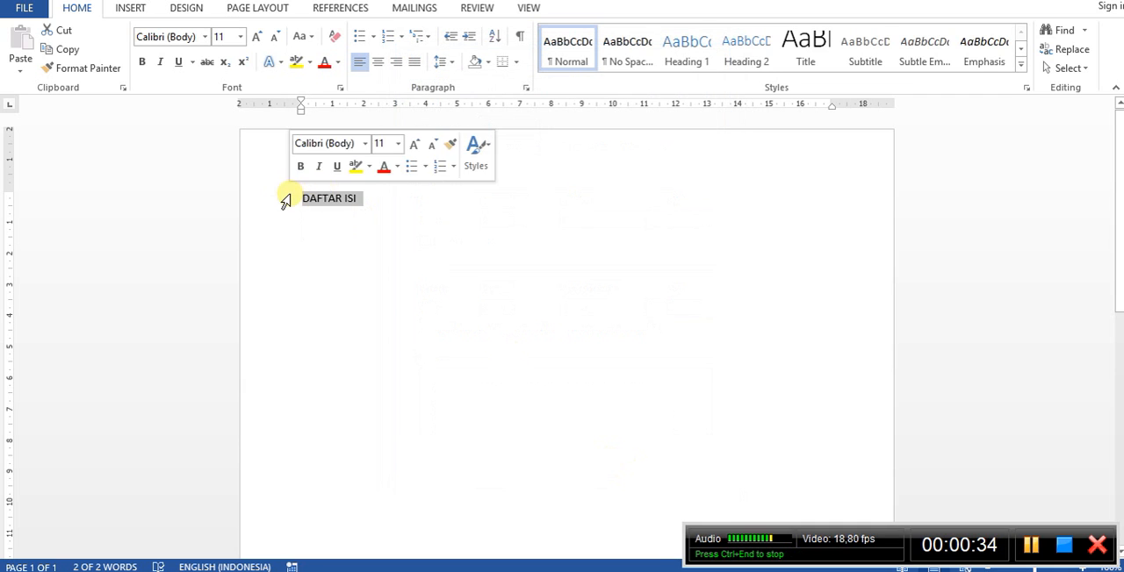
click(143, 61)
click(377, 62)
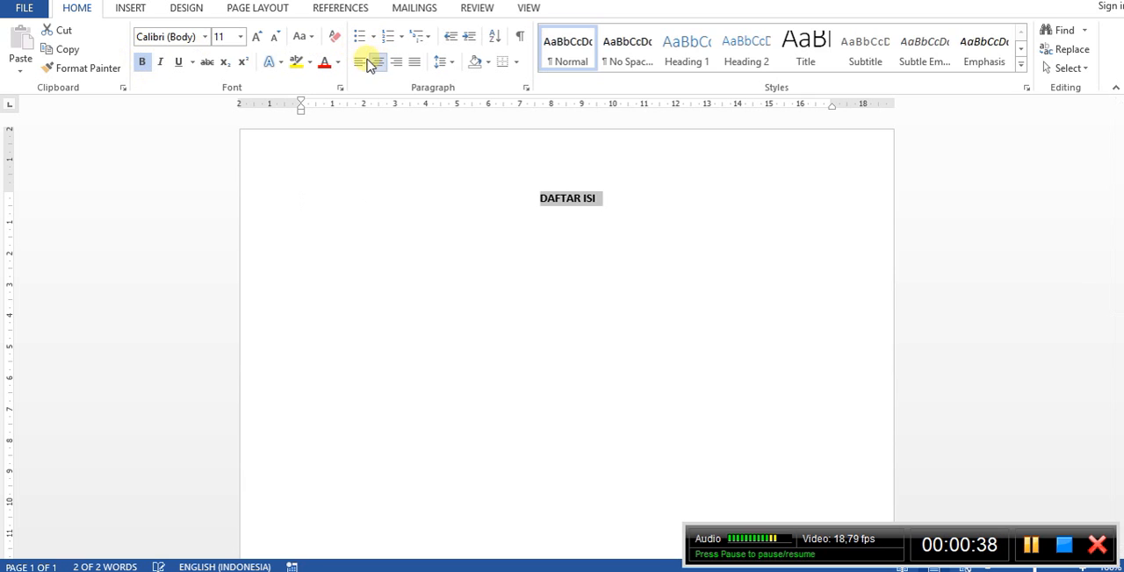
click(241, 36)
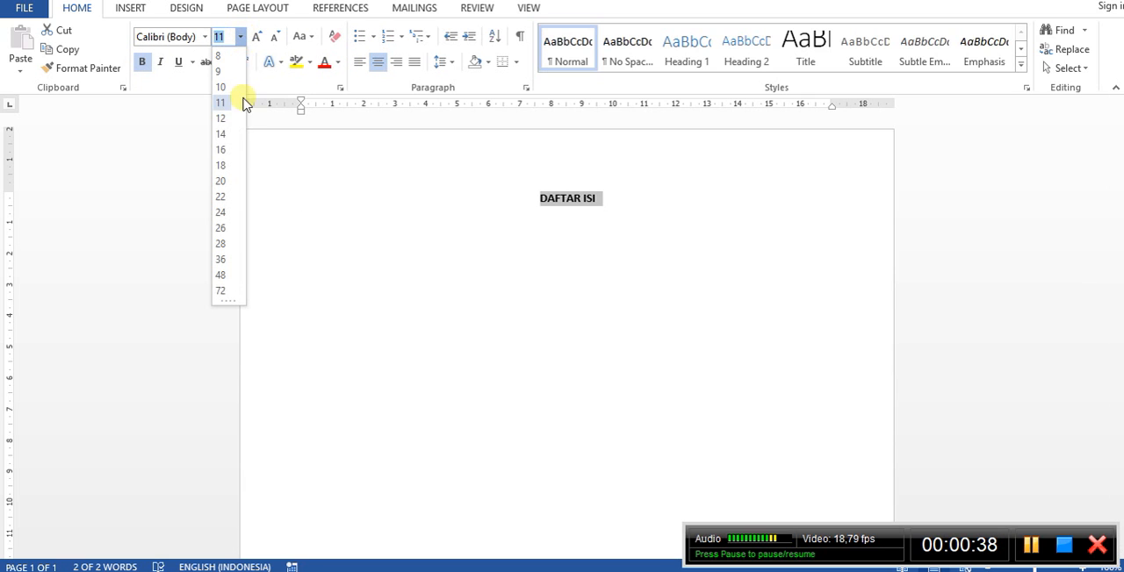
click(222, 136)
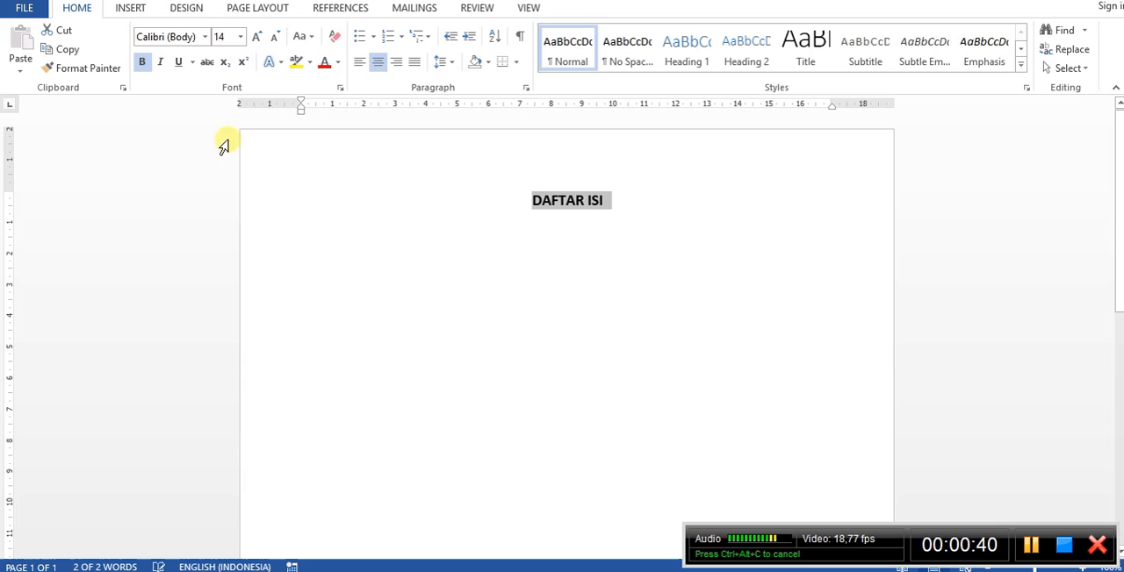
Enter "Halaman" below the heading, separated from it by an empty line, and align it right.
click(442, 248)
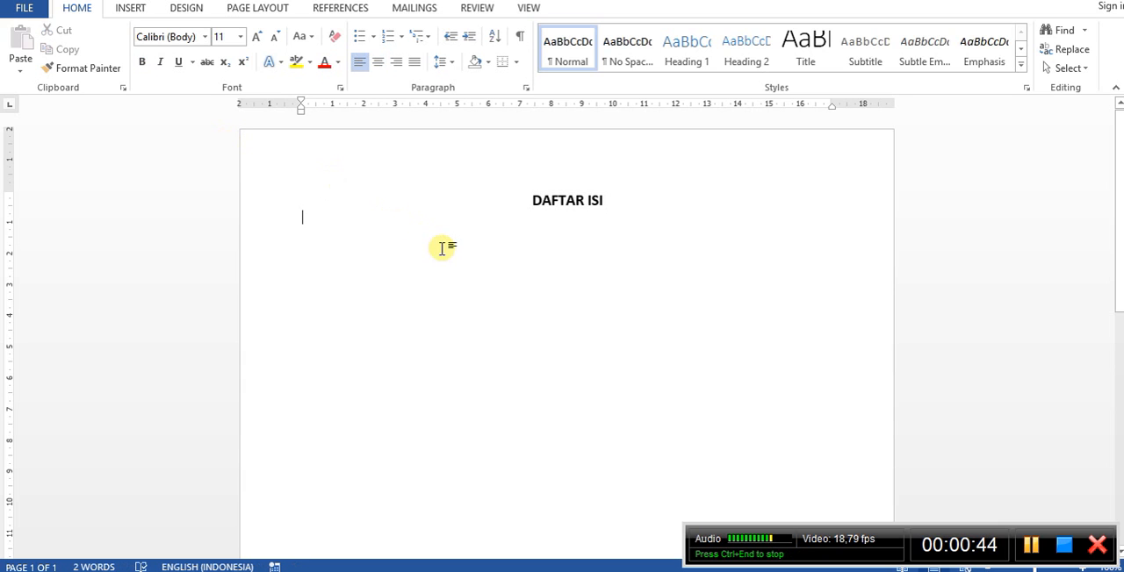
text(Halaman)
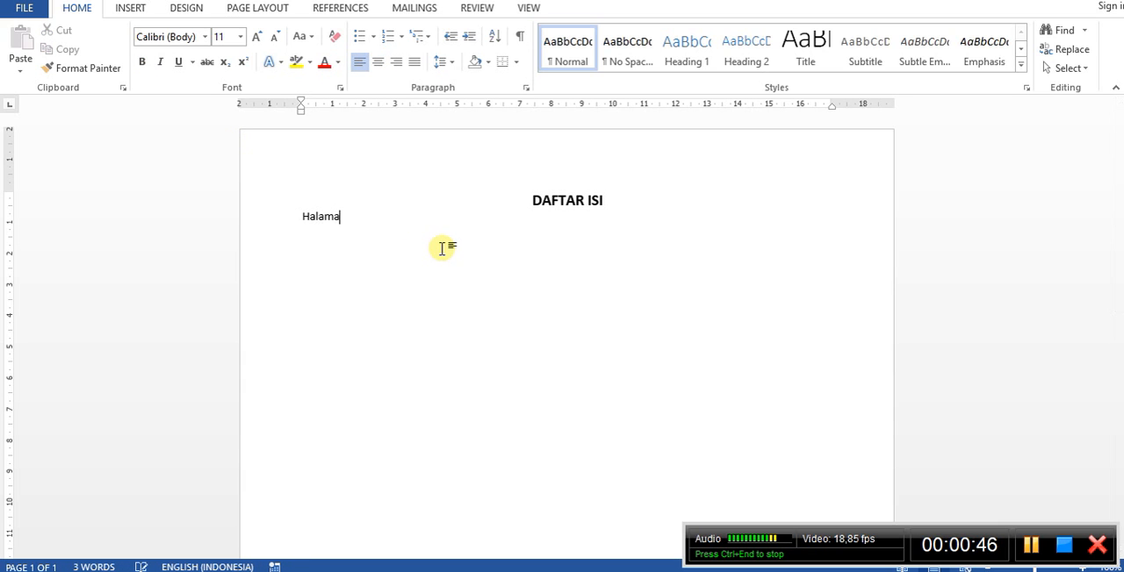
click(301, 217)
key(Return)
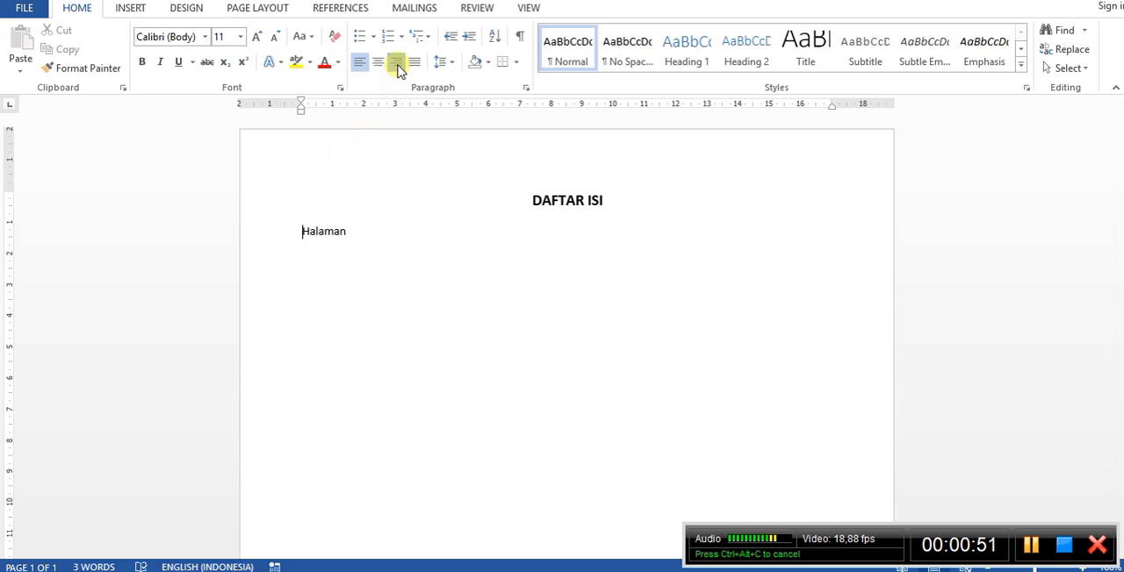
click(396, 63)
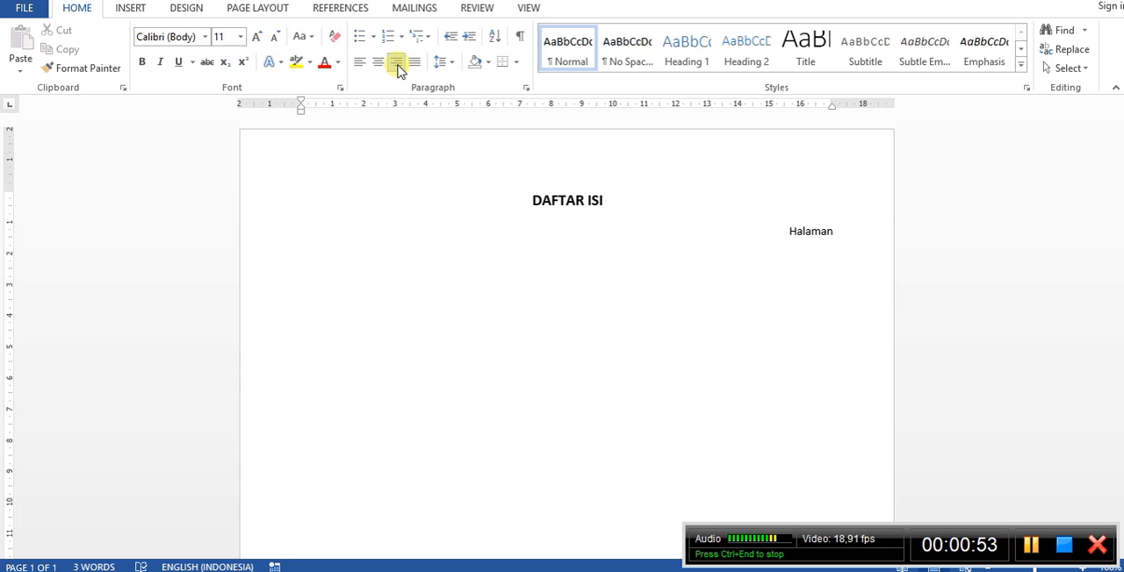
Add a new left-aligned line below "Halaman".
key(End)
key(Return)
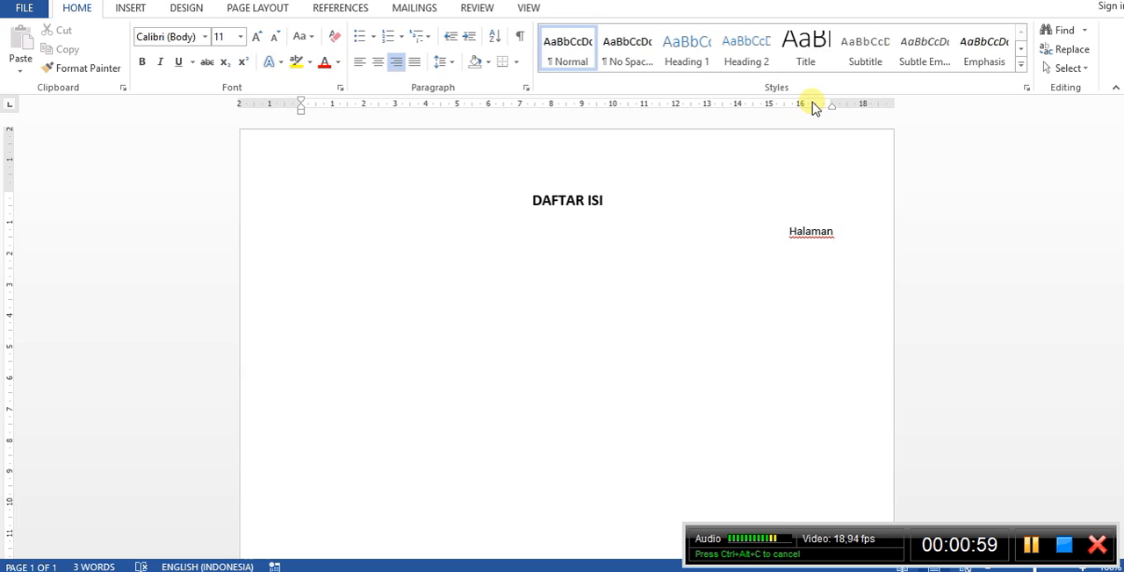
click(361, 69)
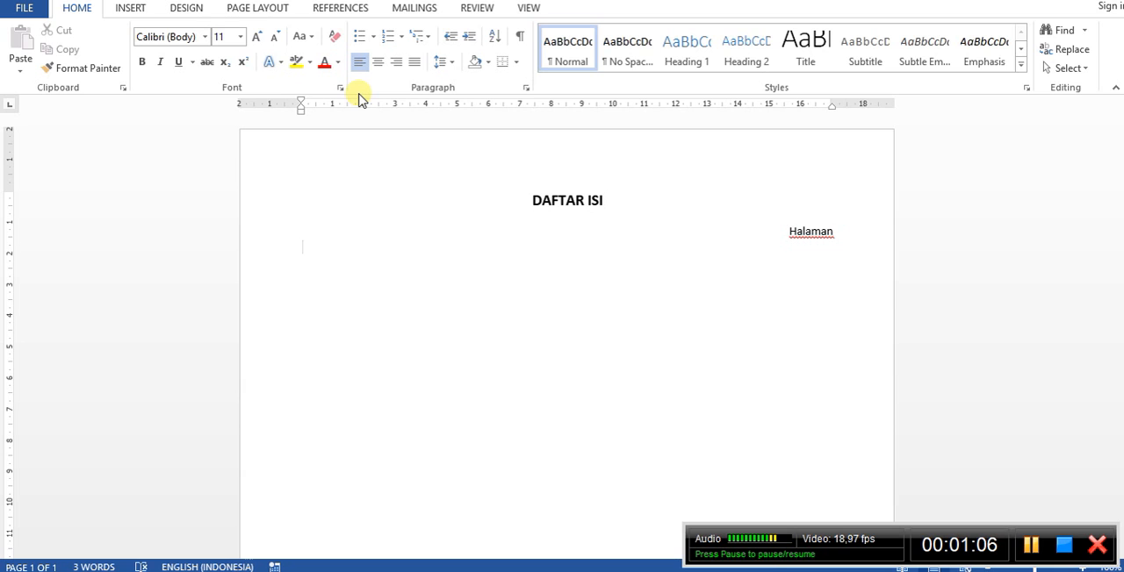
Set the line spacing of the whole document to 1,5 and return the cursor to the last empty line.
key(ctrl+a)
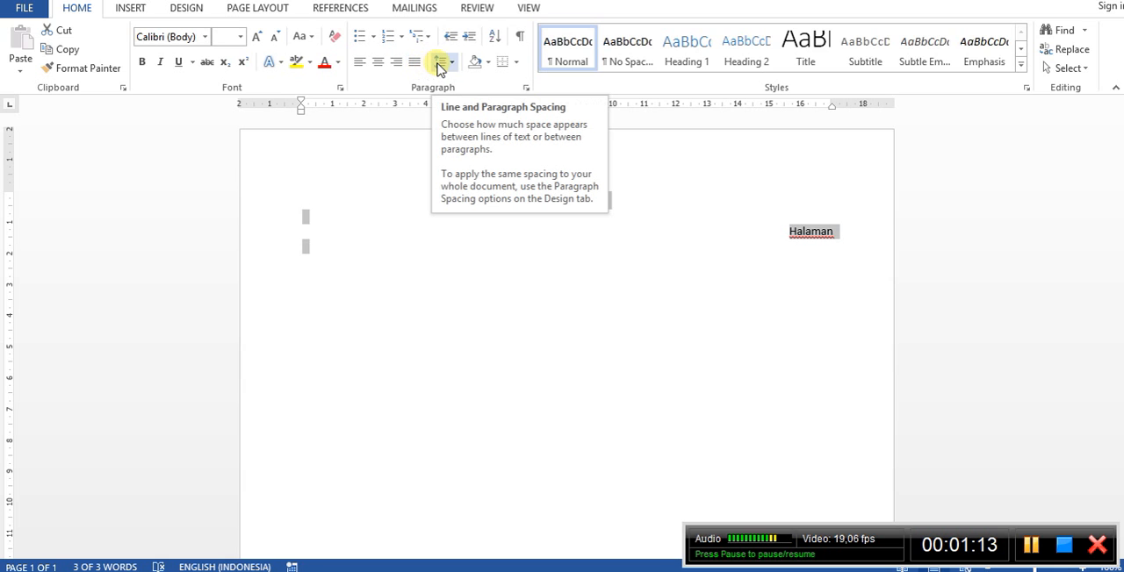
click(453, 68)
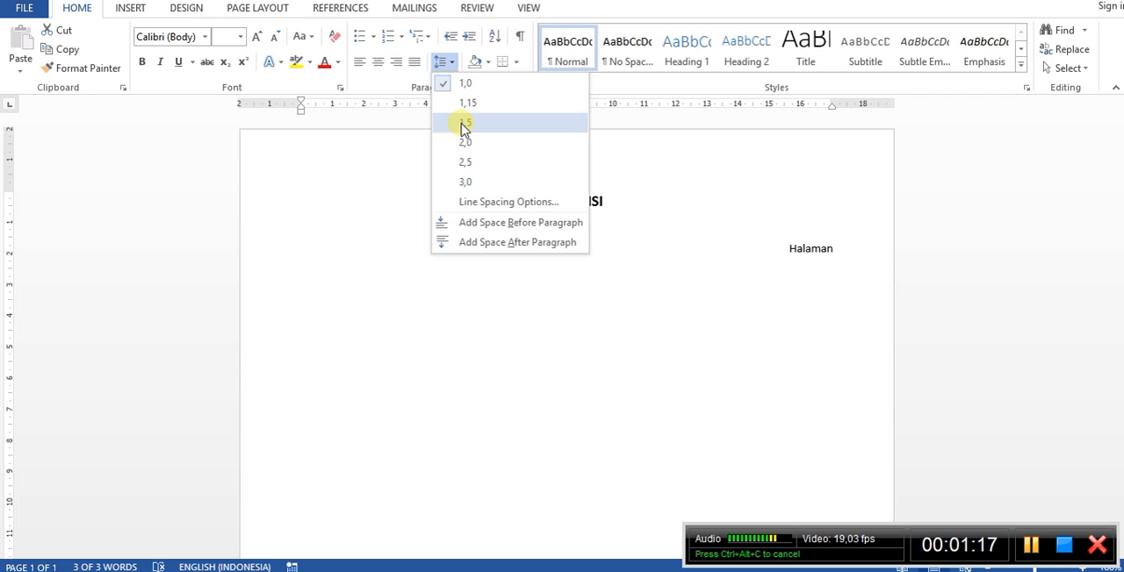
click(464, 123)
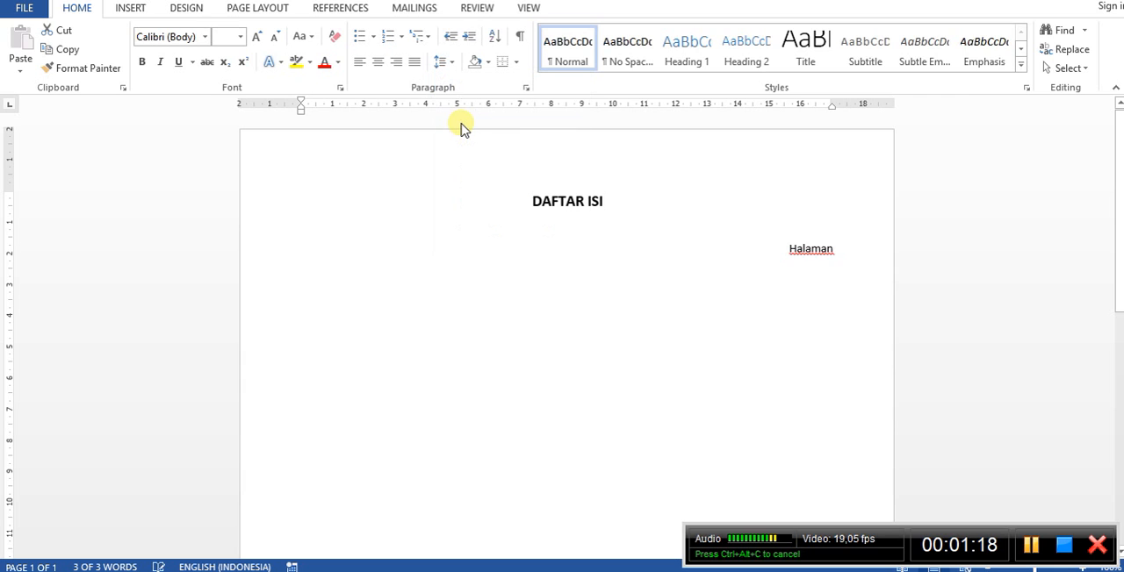
click(489, 281)
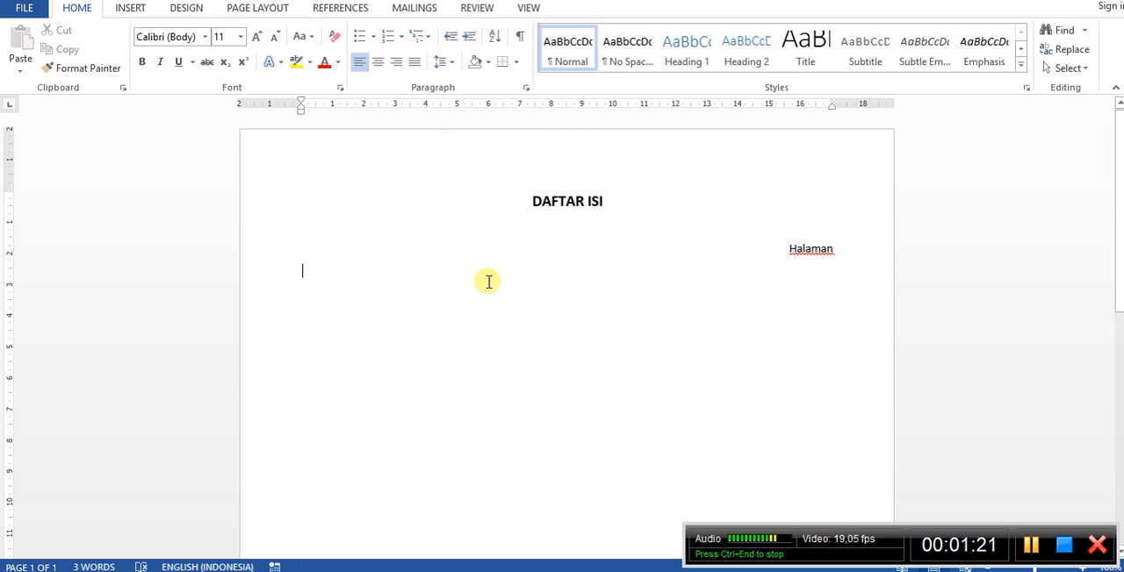
double_click(404, 107)
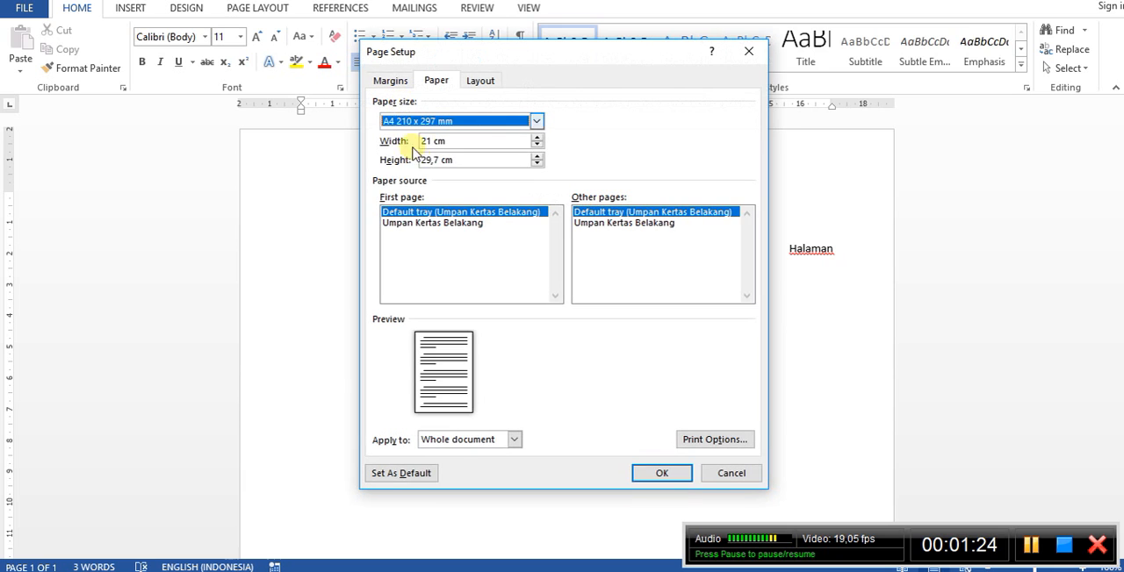
click(391, 81)
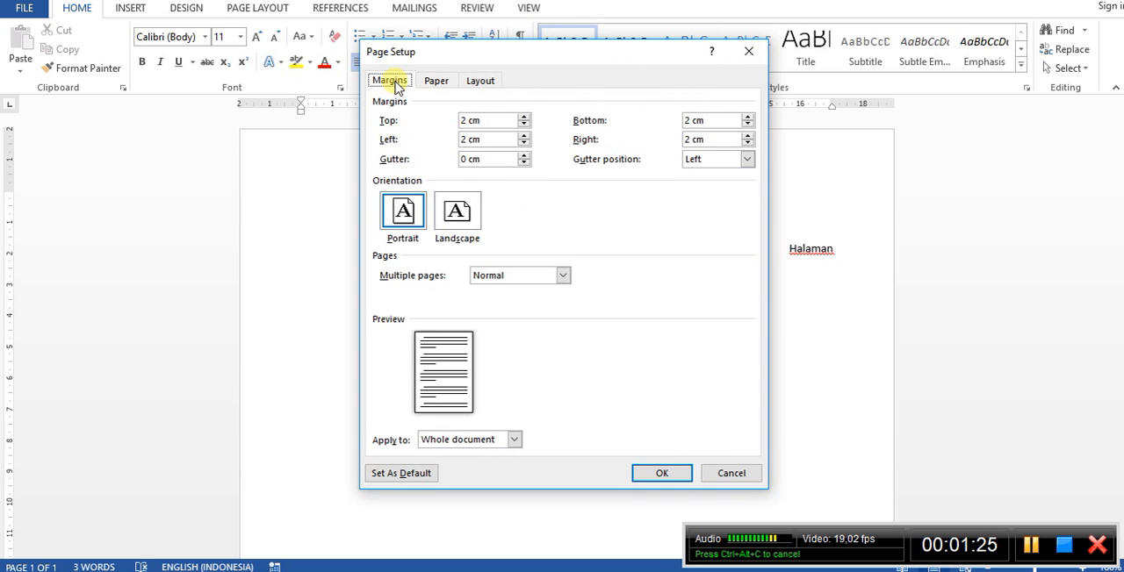
click(746, 55)
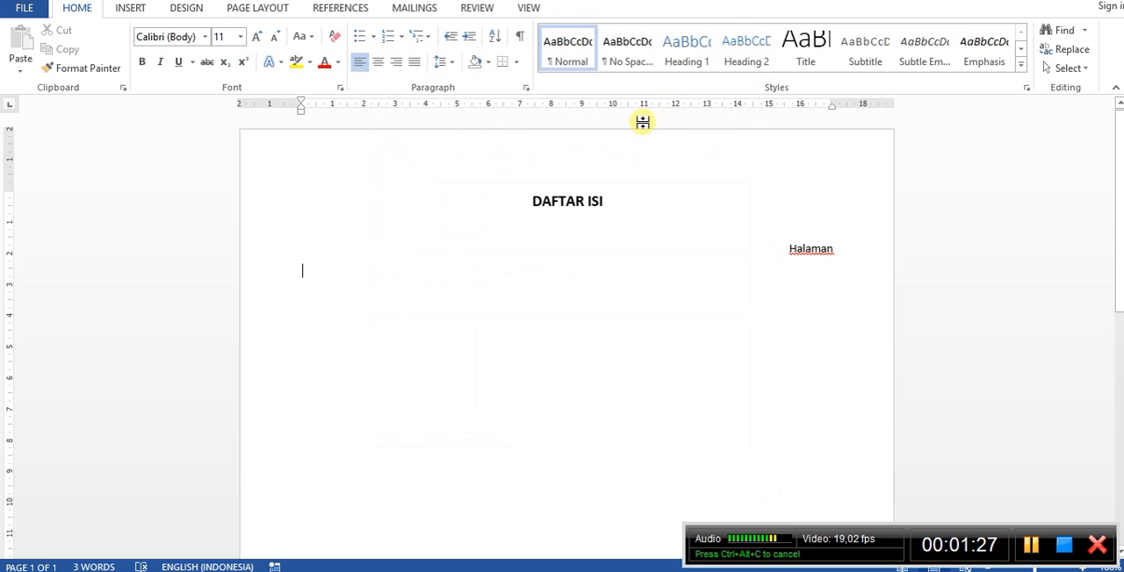
double_click(491, 106)
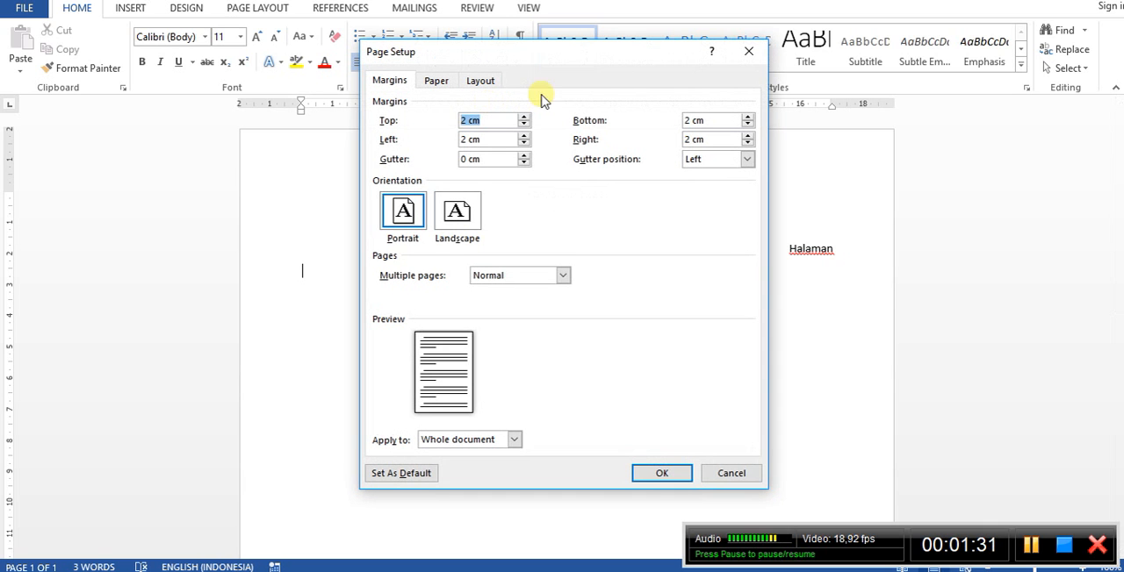
click(748, 52)
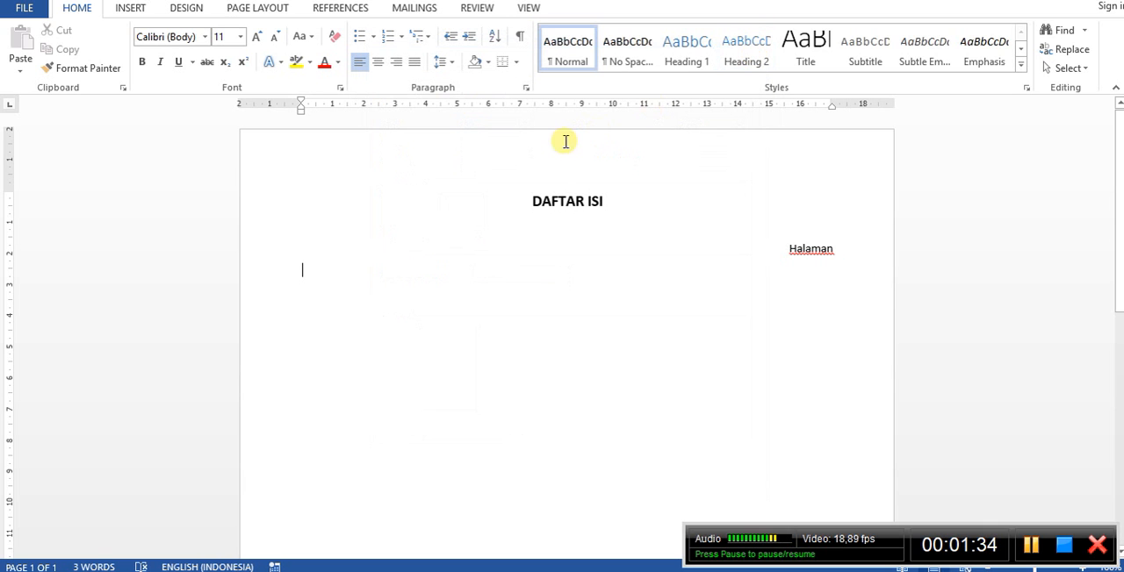
Clear all tab stops on the last line and set a left-aligned tab stop at 1,5 cm without a leader.
click(425, 106)
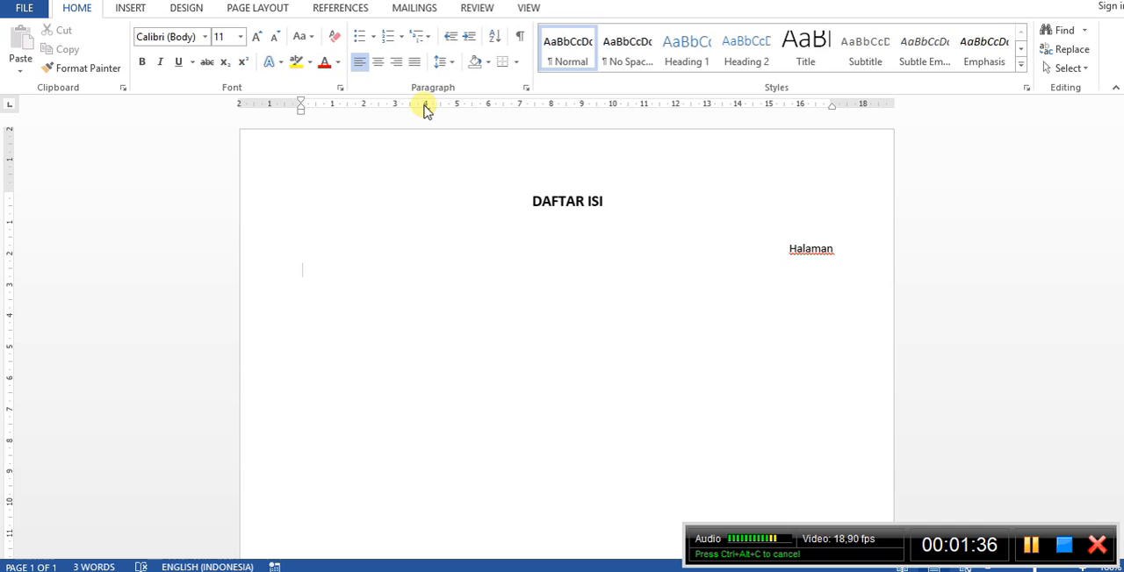
double_click(425, 106)
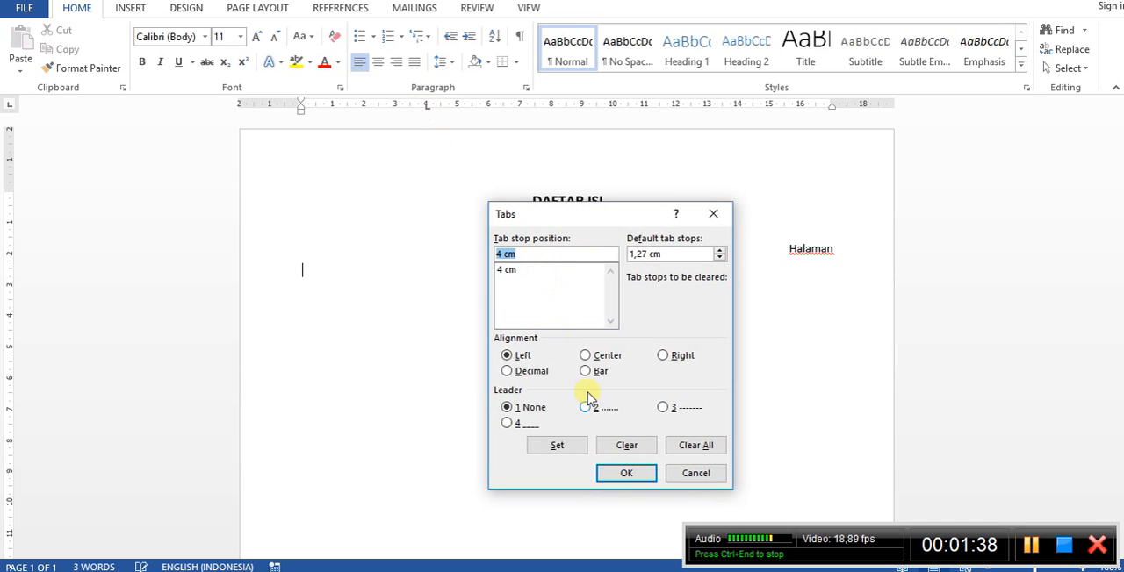
click(696, 445)
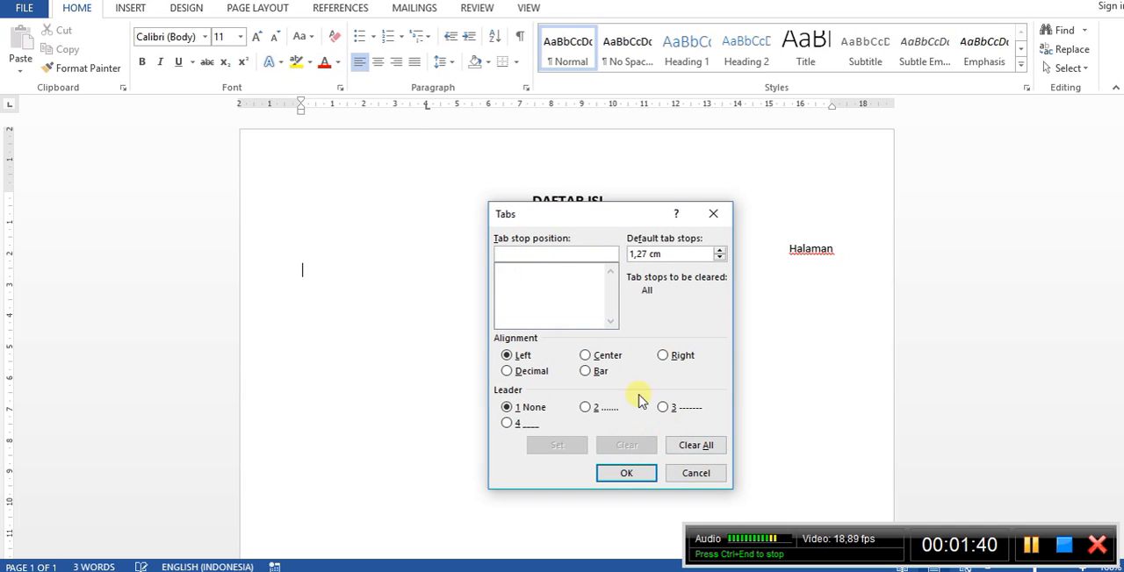
text(1)
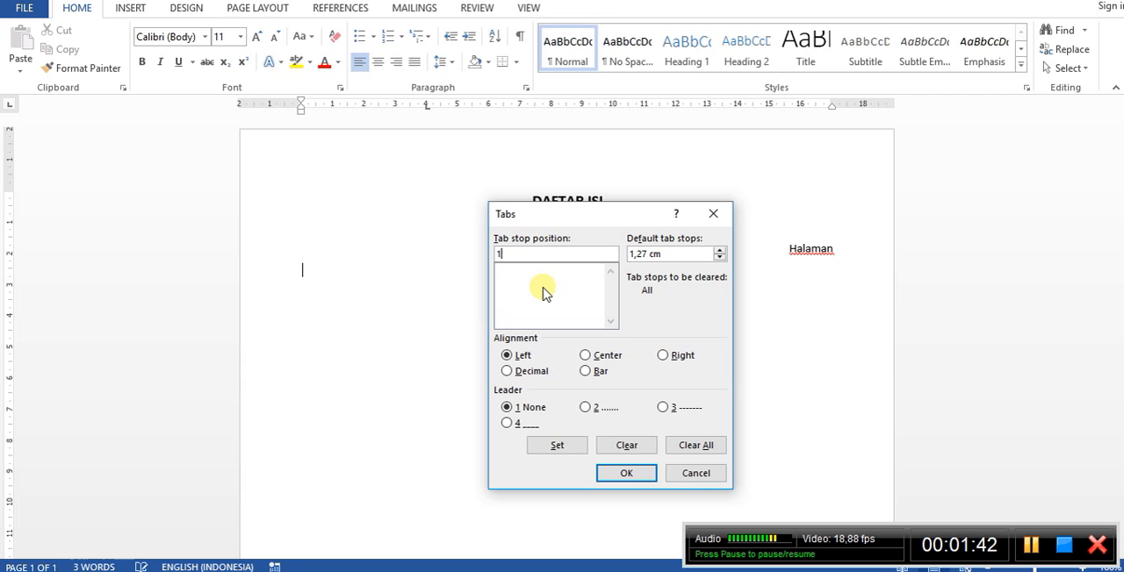
text(,5)
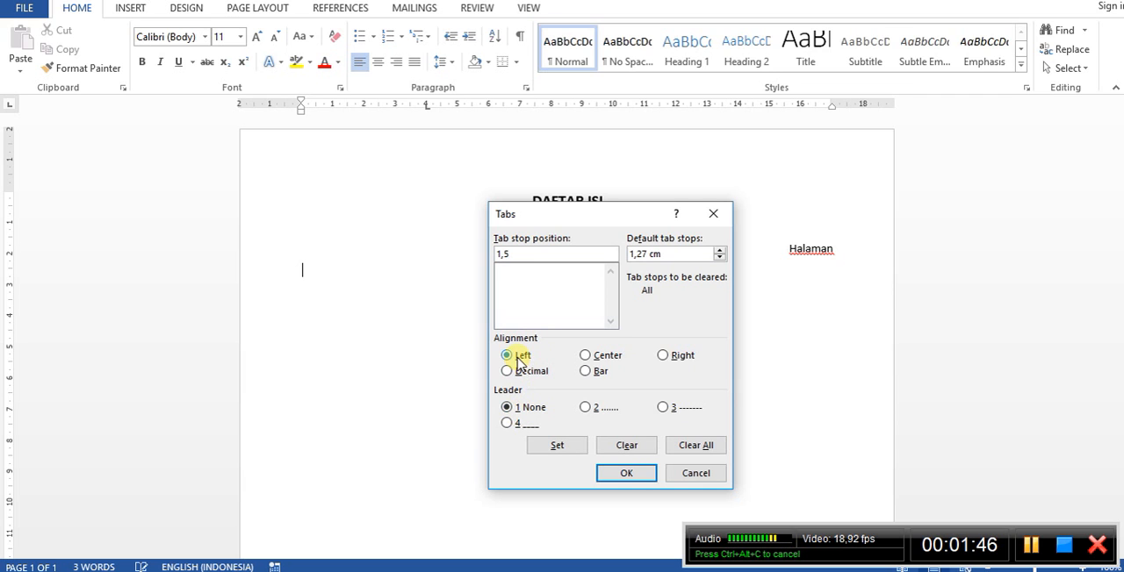
click(573, 445)
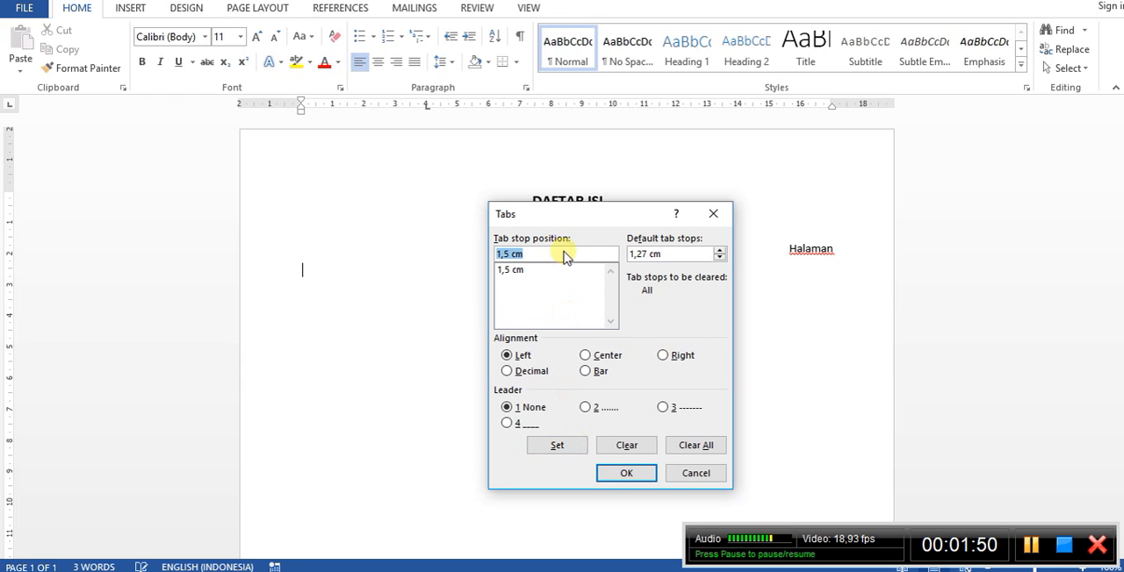
Add a left-aligned tab stop at 16 cm with the dotted leader (option 2).
text(16)
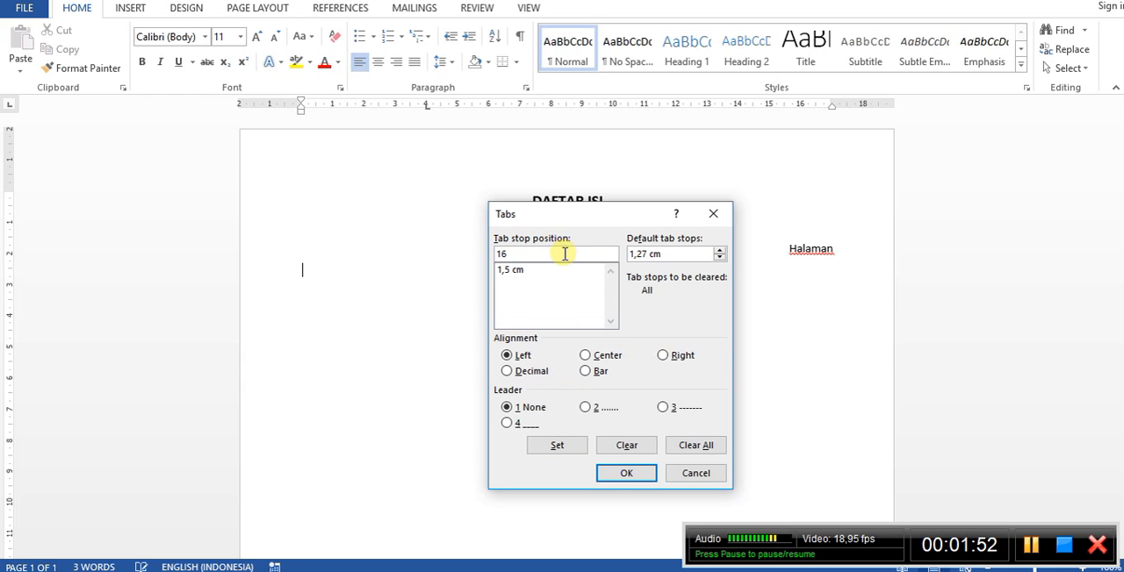
click(584, 407)
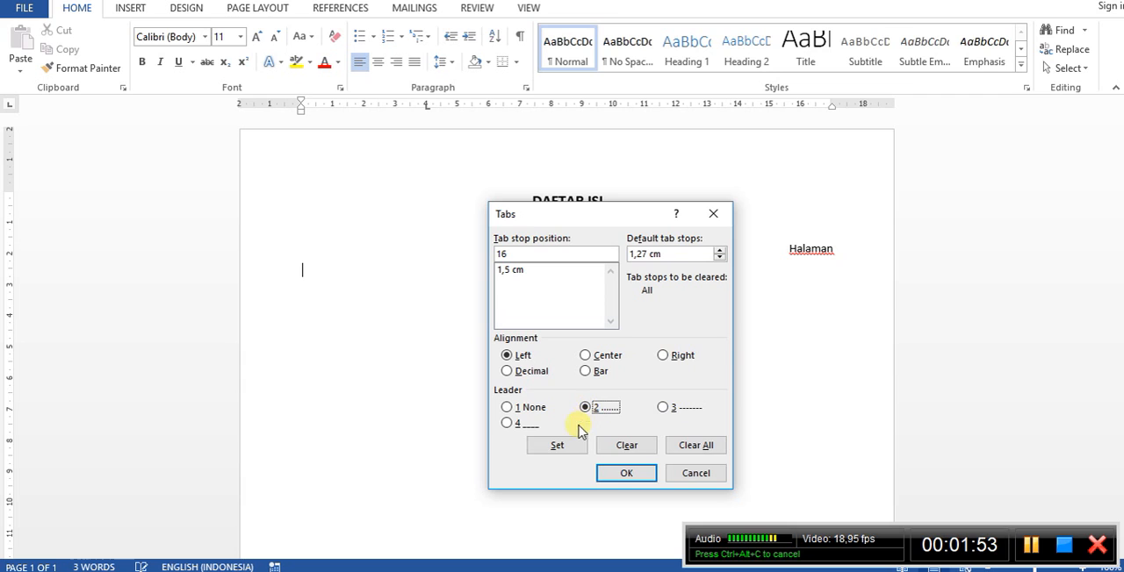
click(547, 445)
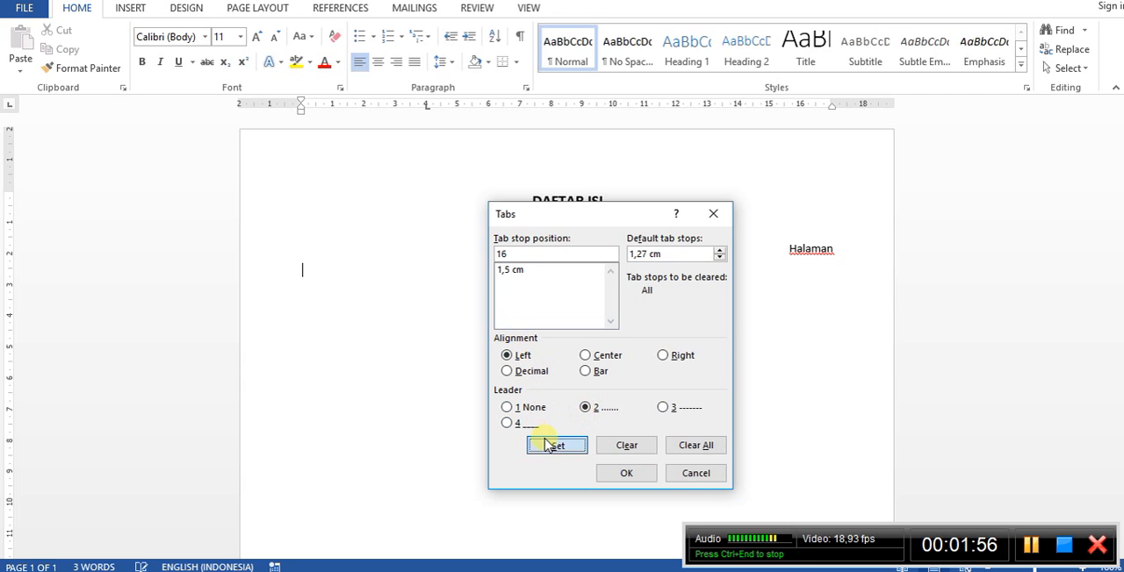
Add a right-aligned tab stop at 17 cm without a leader and apply the tab settings.
text(17)
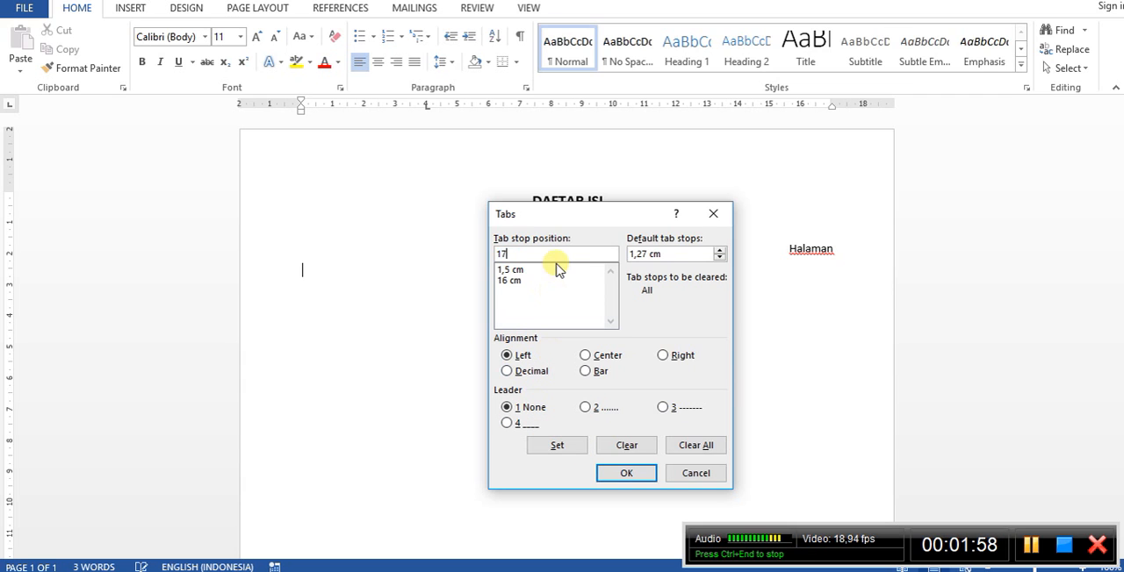
click(664, 357)
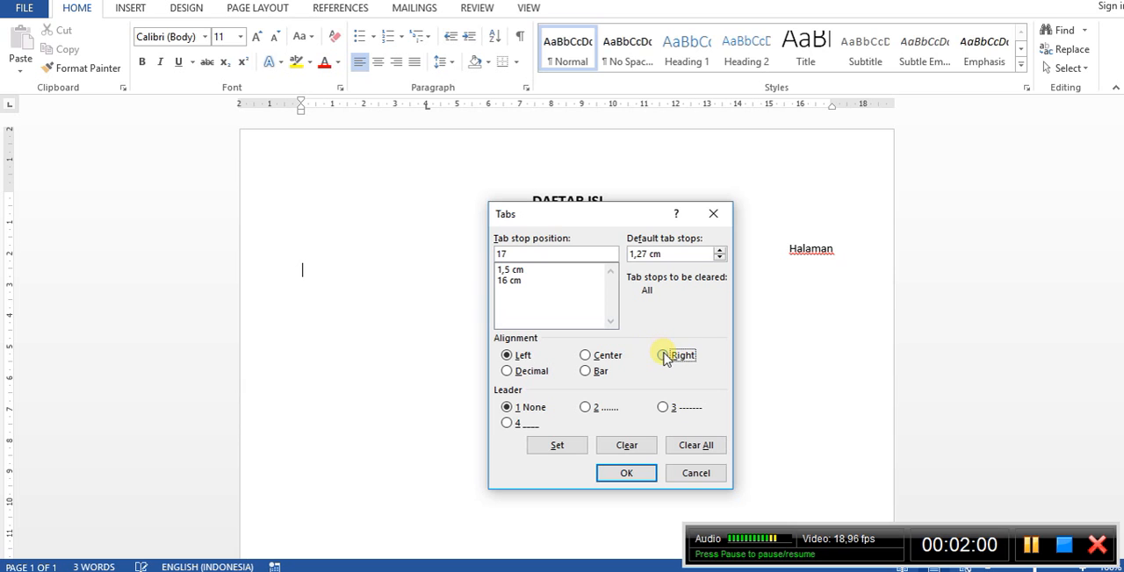
click(576, 446)
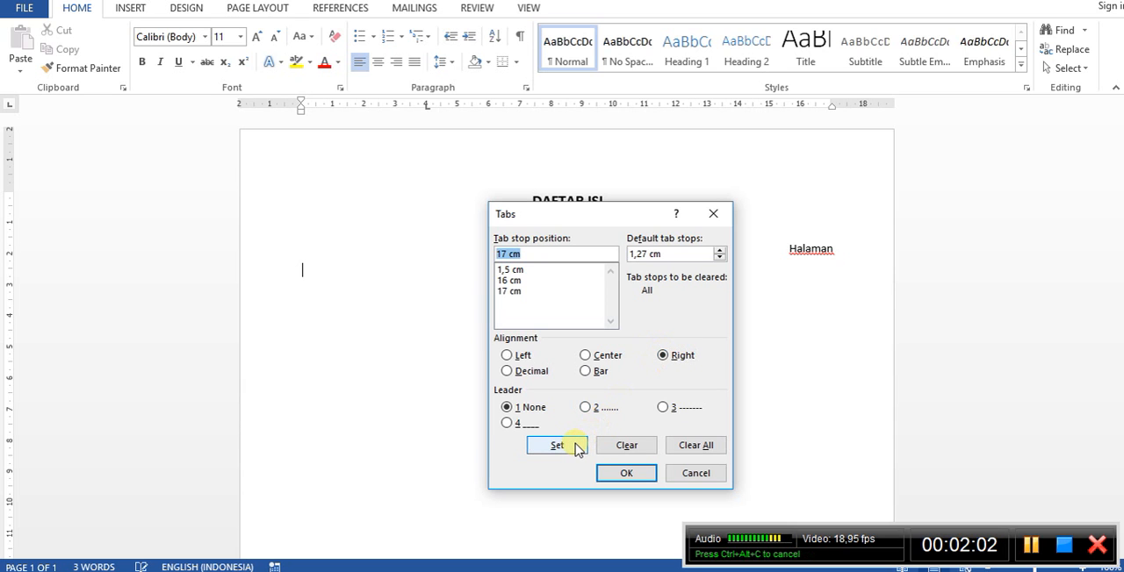
click(626, 474)
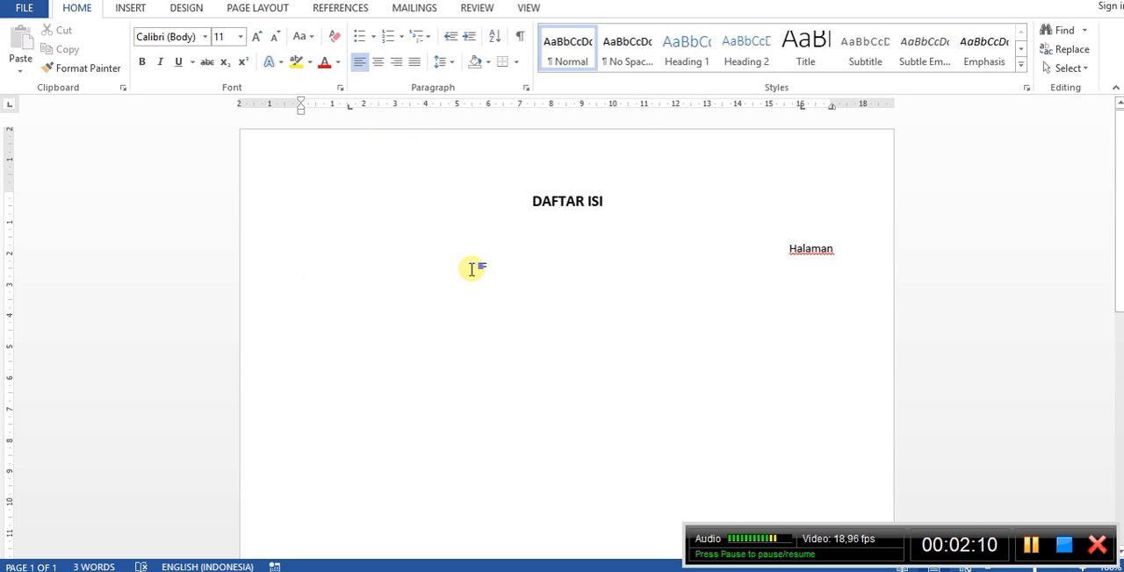
text(e)
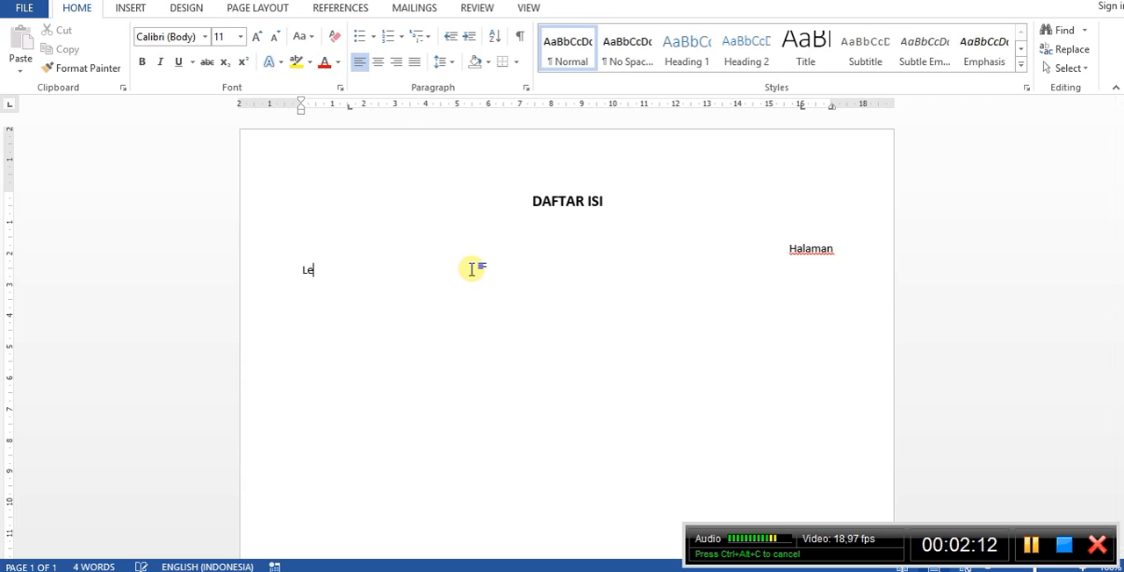
text(mbar Peng)
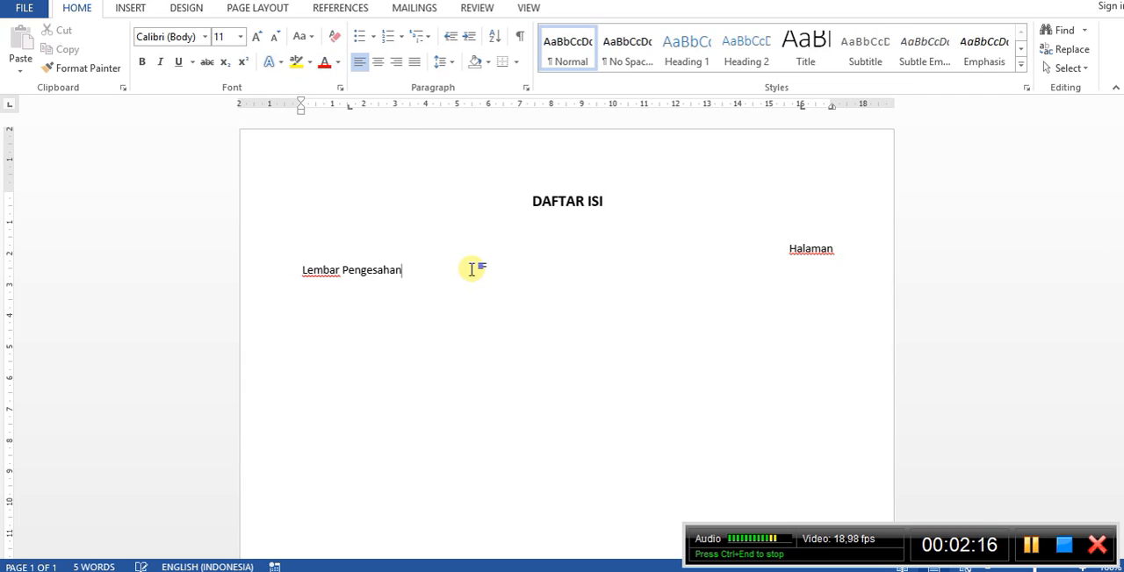
text(esahan)
key(Tab)
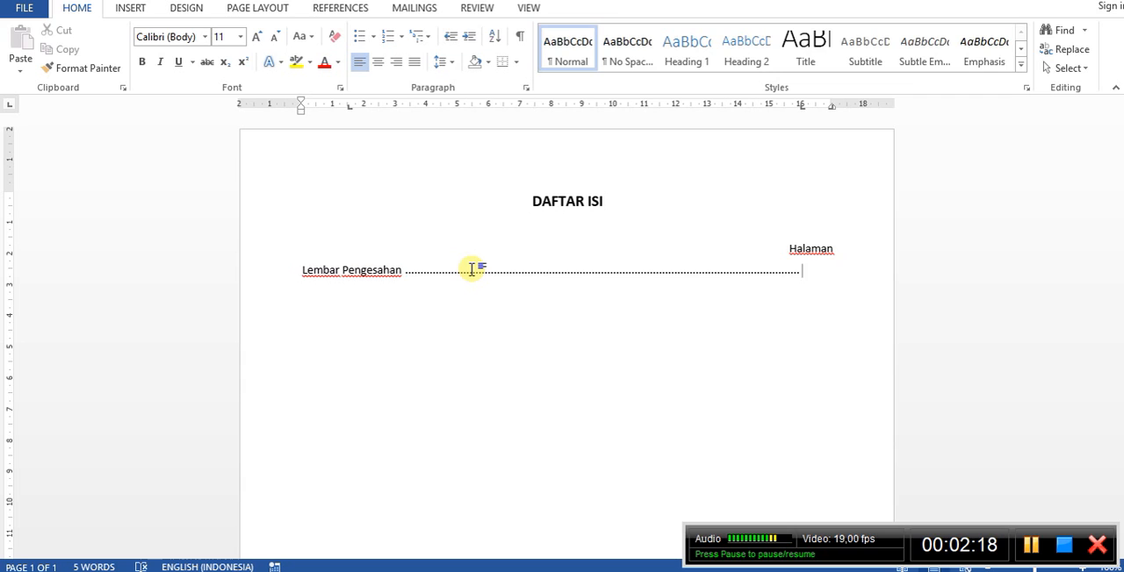
key(Tab)
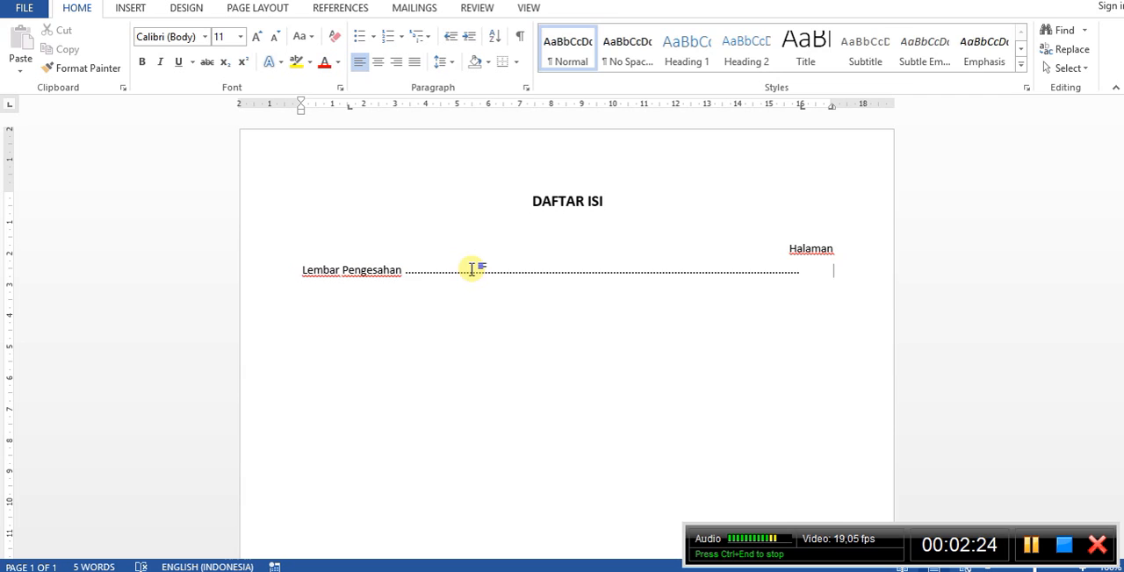
key(ctrl+z)
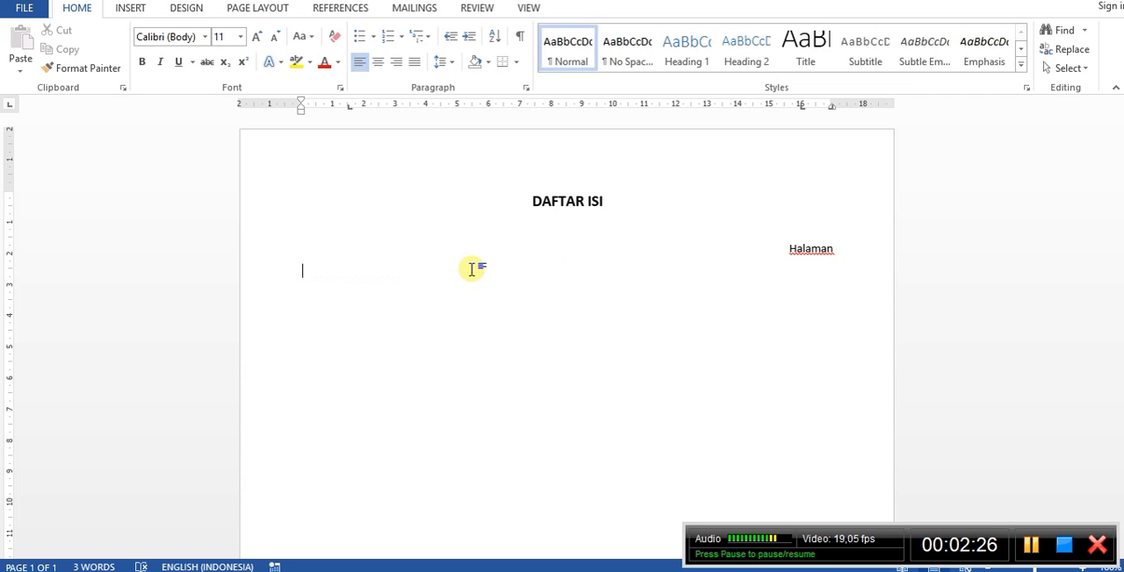
Enter "Lembar Pengesahan" as the first contents entry, without leader or page number, and start a new line.
text(Lembar Pengesahan)
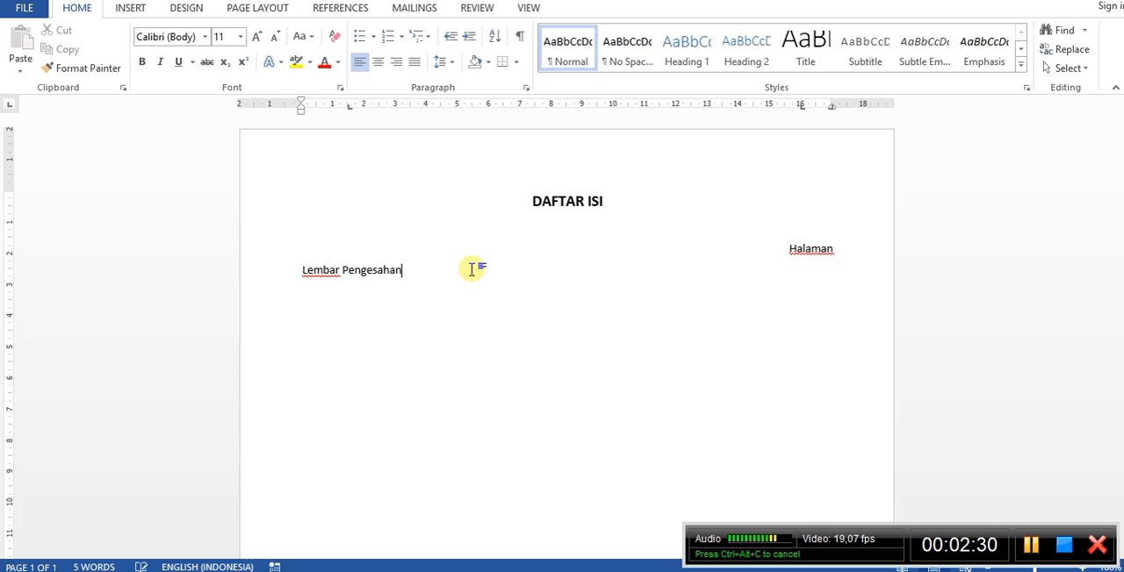
key(Return)
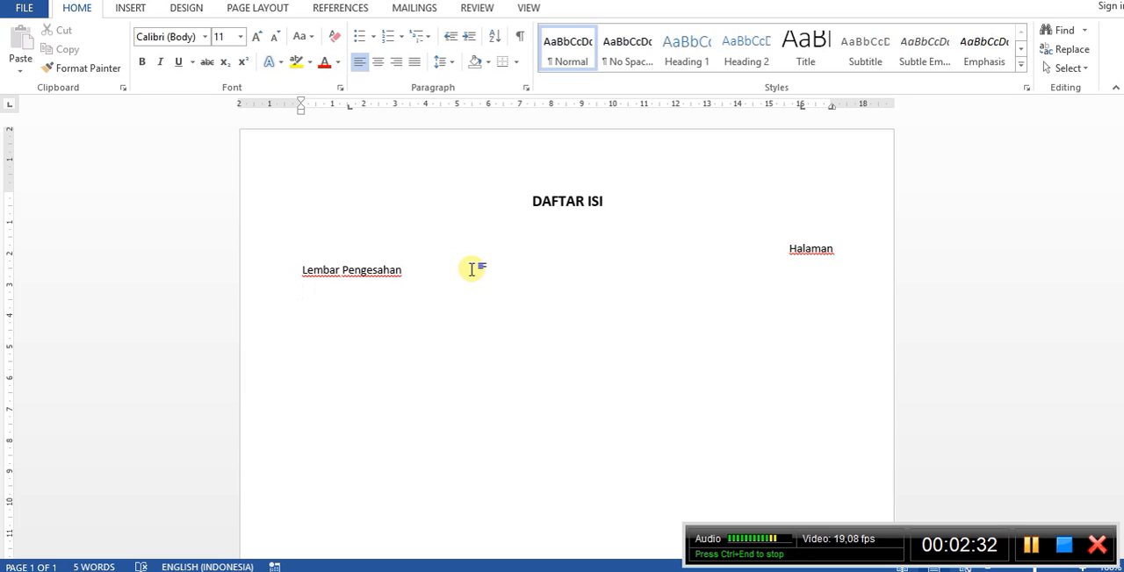
Enter the contents entry "Kata Pengantar" with a dotted leader and page number i, and start a new line.
text(Daf)
key(BackSpace)
key(BackSpace)
text(Kata )
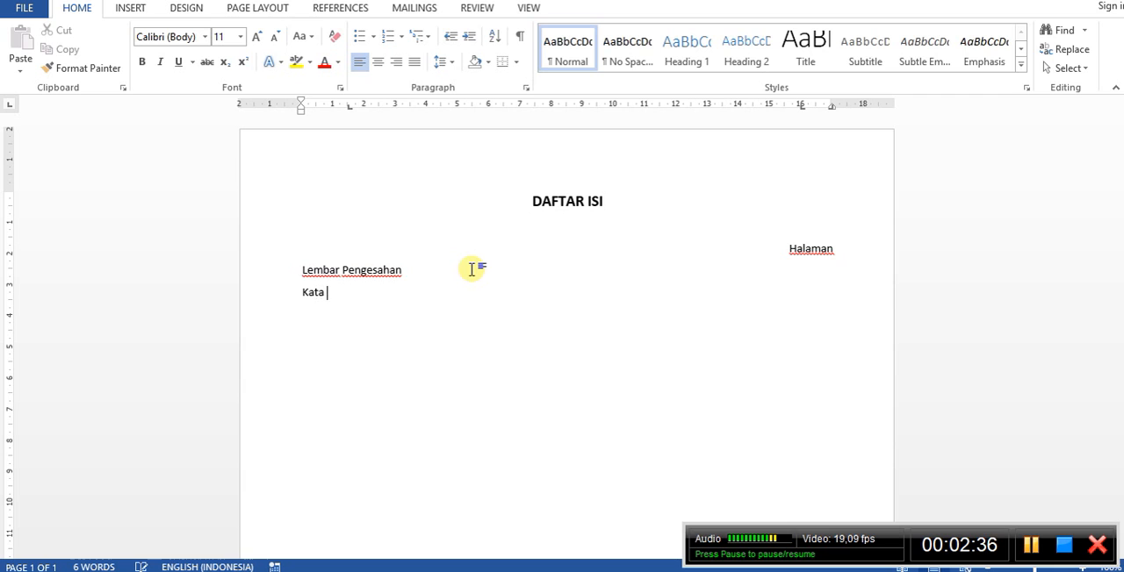
text(Pengantar)
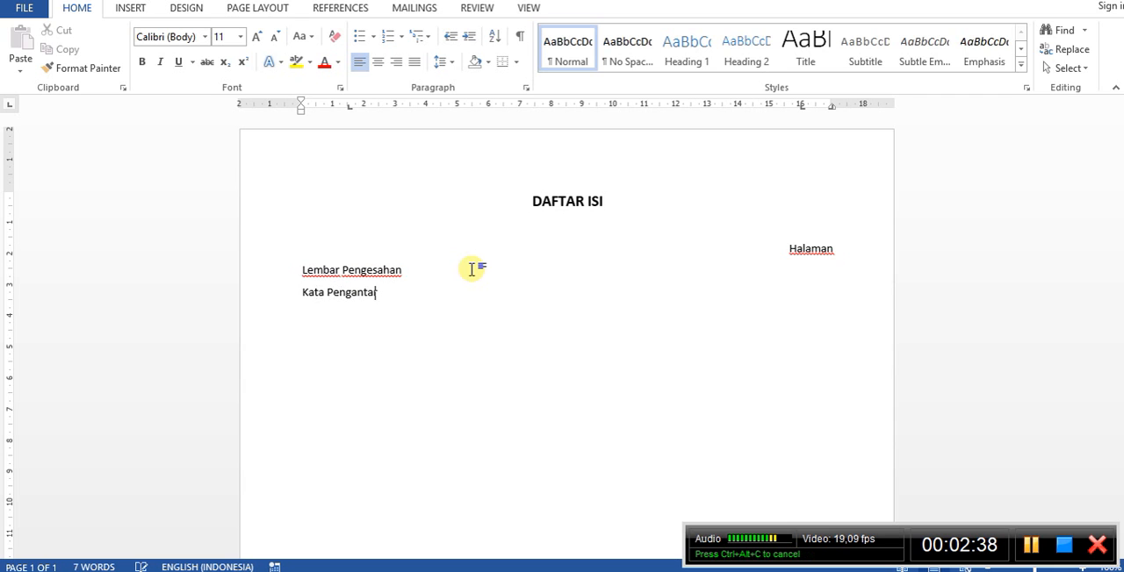
key(Tab)
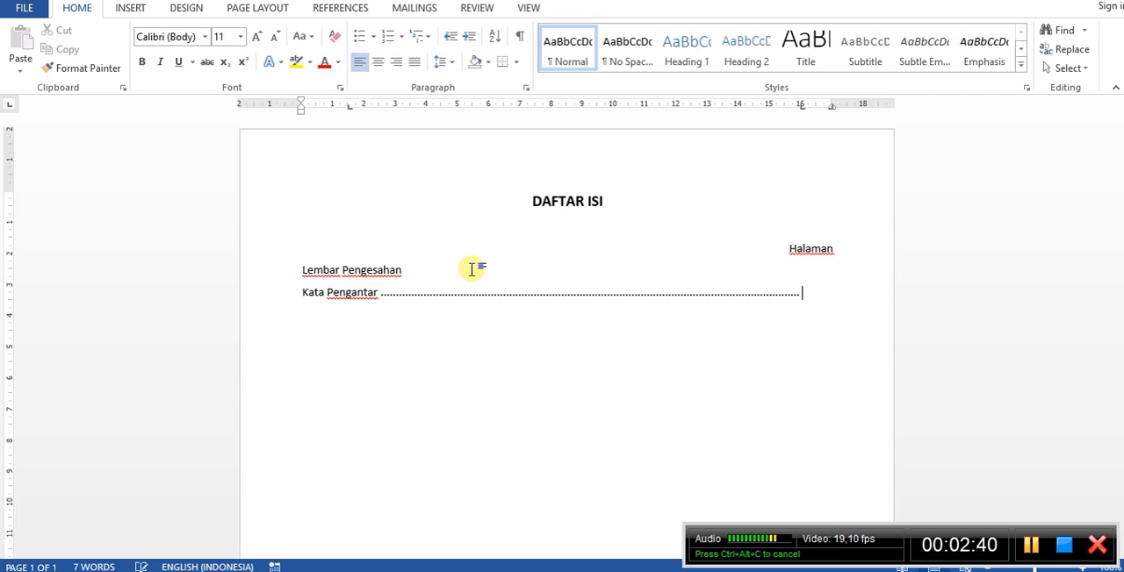
text(i)
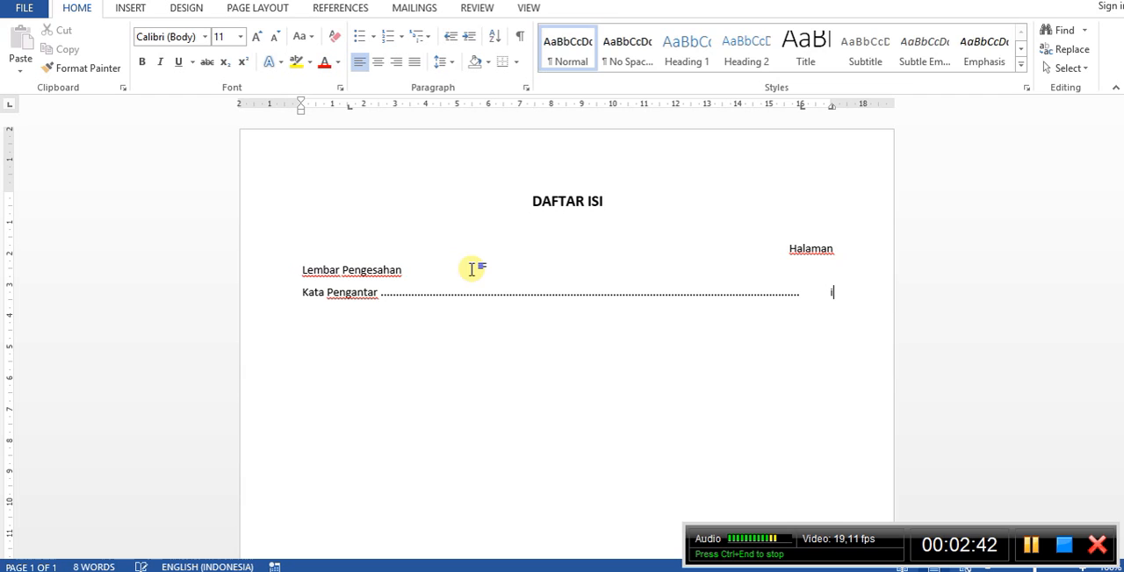
key(Return)
Enter the contents entry "Daftar Isi" with a dotted leader and page number ii, and start a new line.
text(Daf)
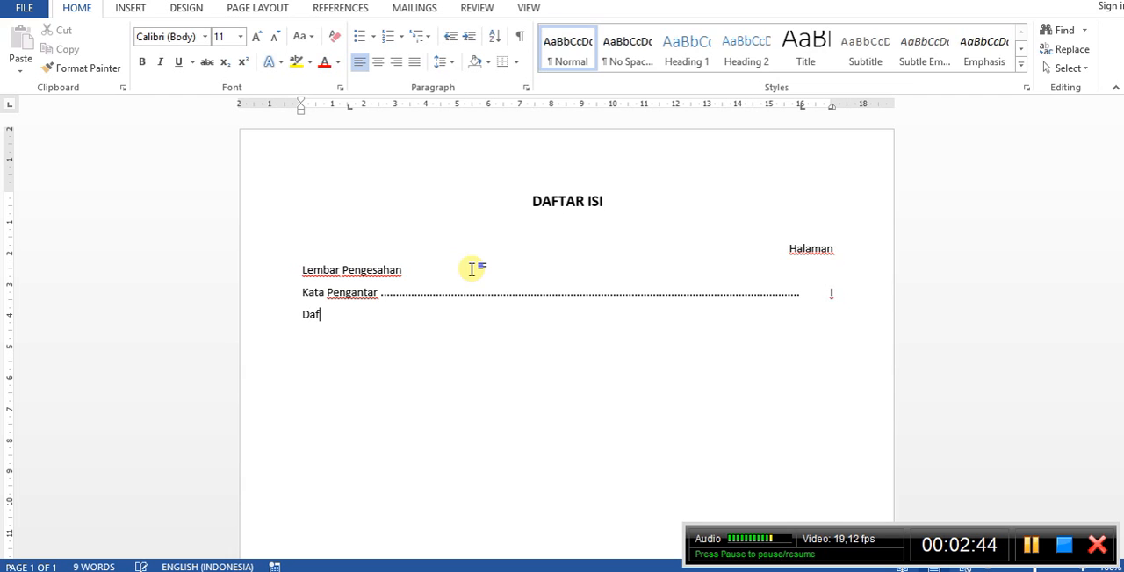
text(tar Isi)
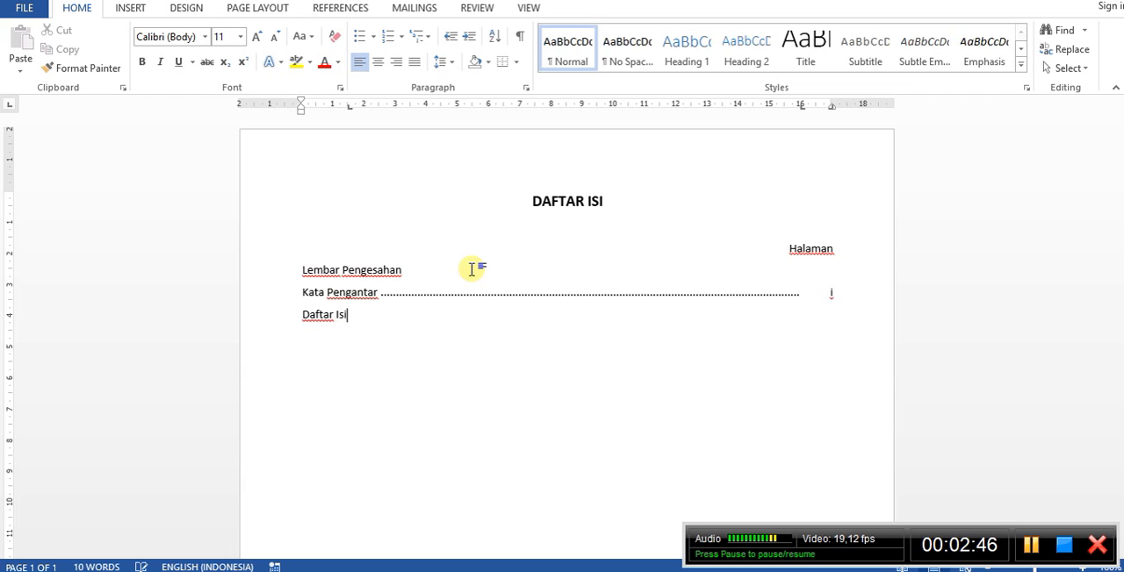
key(Tab)
key(Tab)
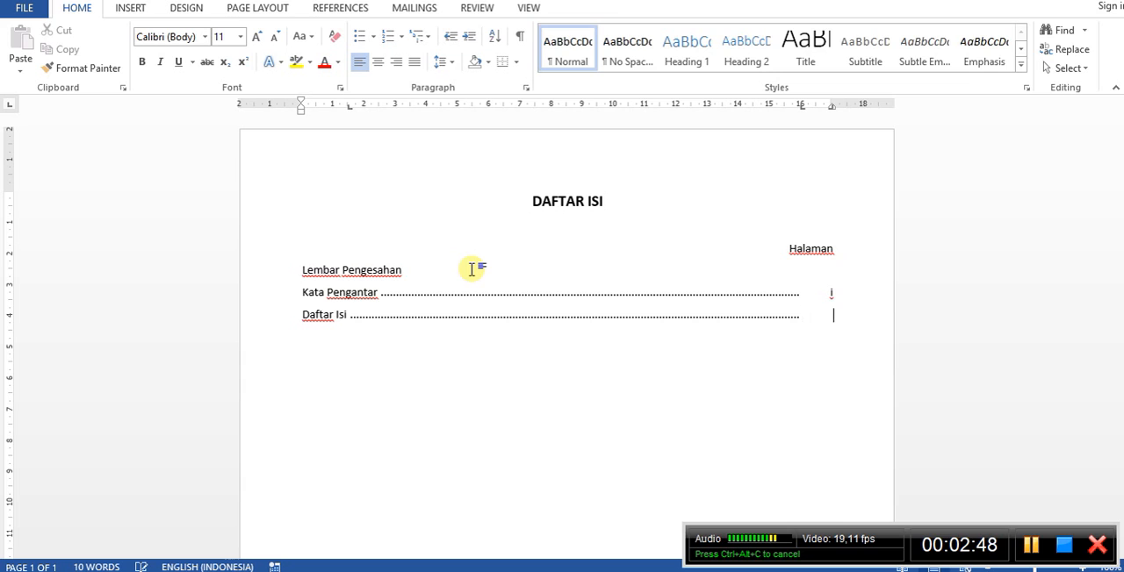
text(ii)
key(Return)
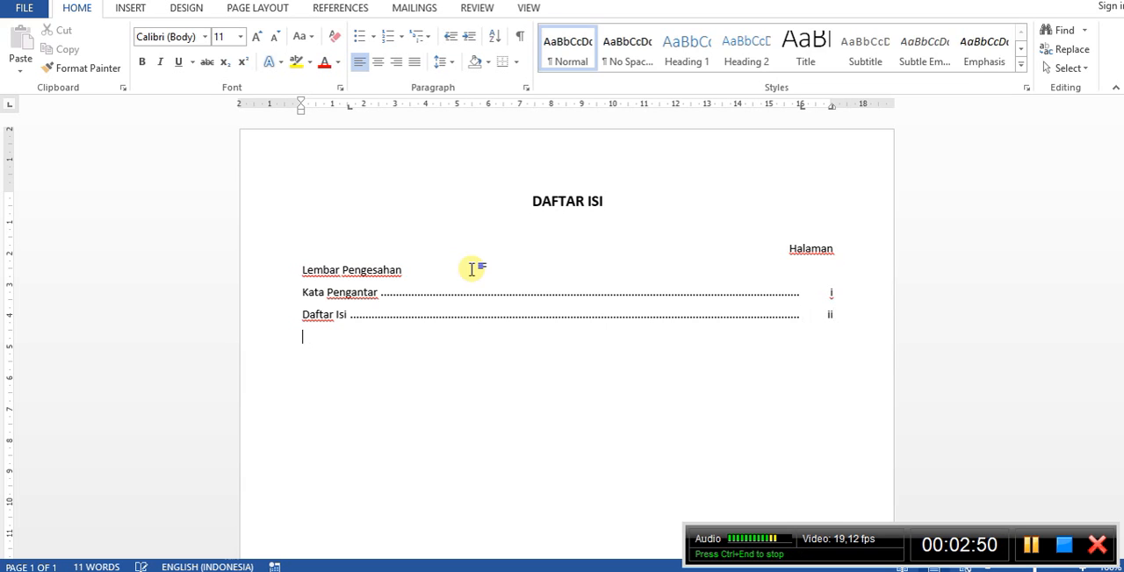
Enter the chapter entry "Bab I" with the title "Pendahuluan" at the 1,5 cm tab stop, a dotted leader and page number 1.
text(Bab I)
key(Tab)
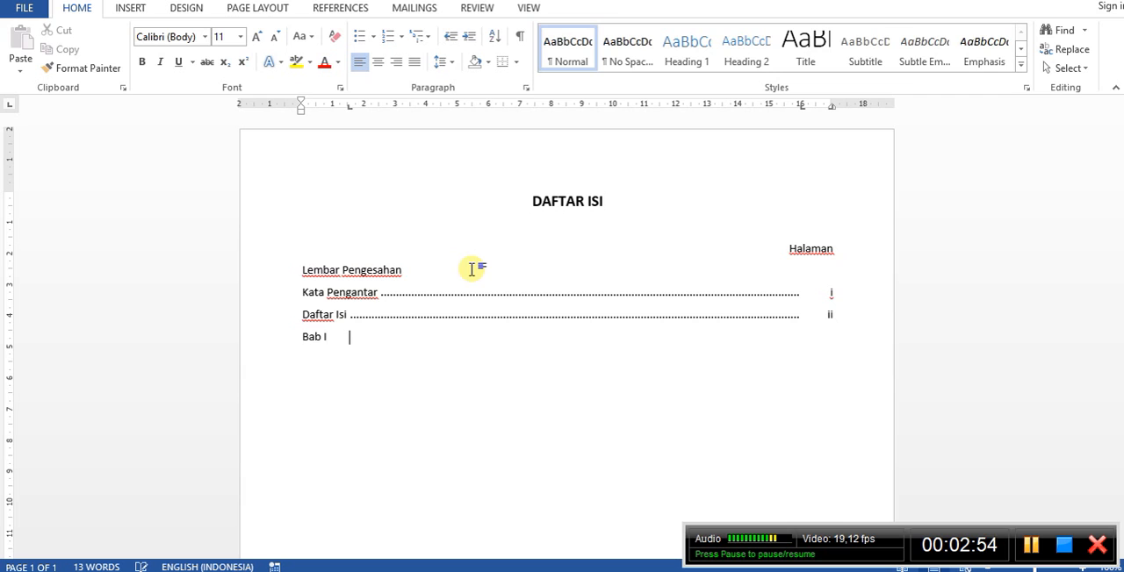
text(Penda)
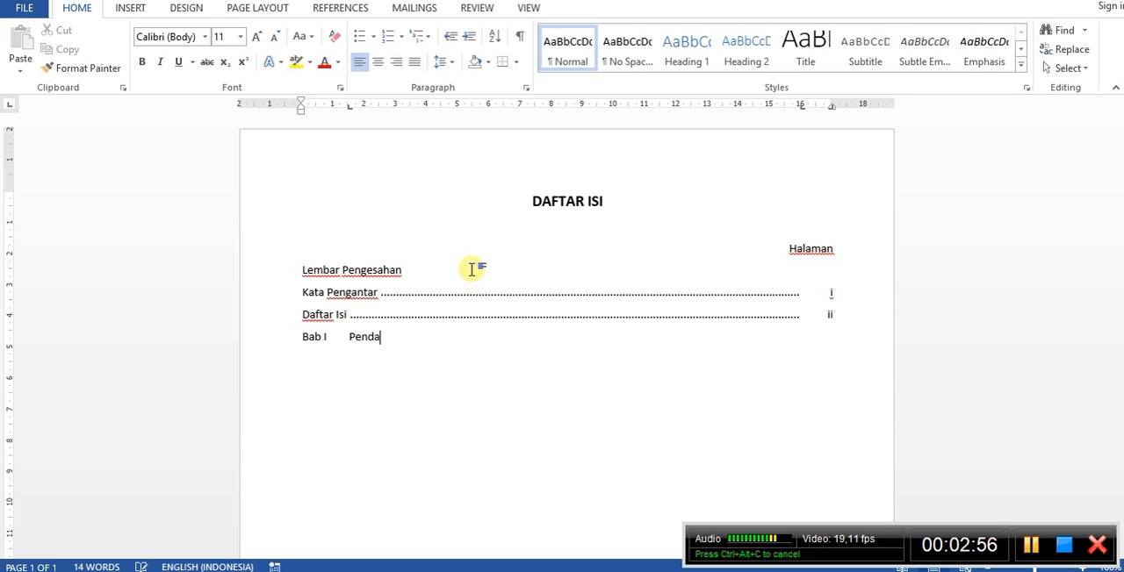
text(huluan)
key(Tab)
text(1)
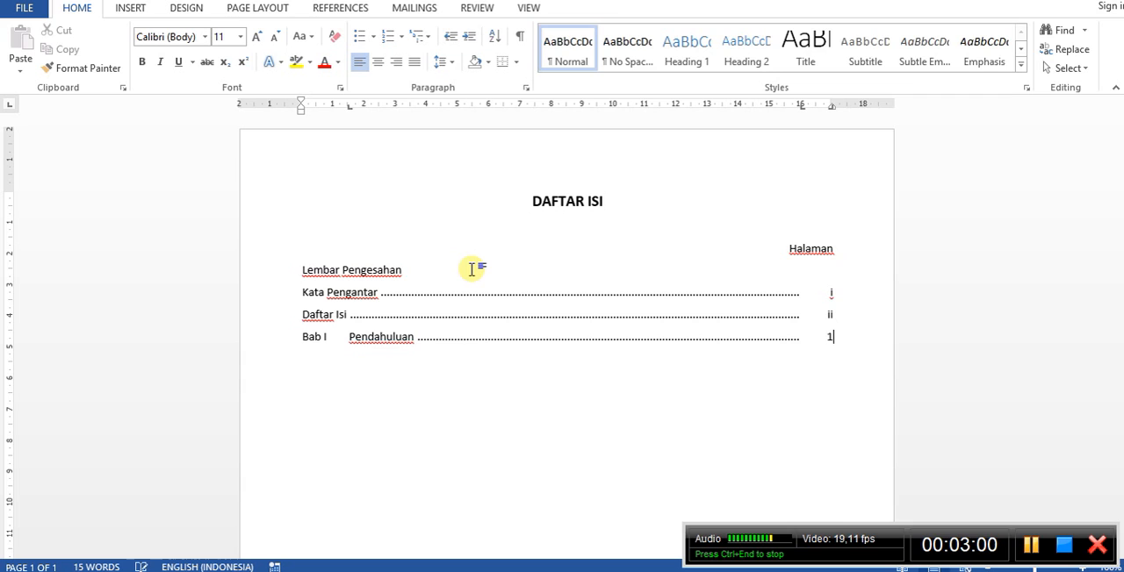
key(Return)
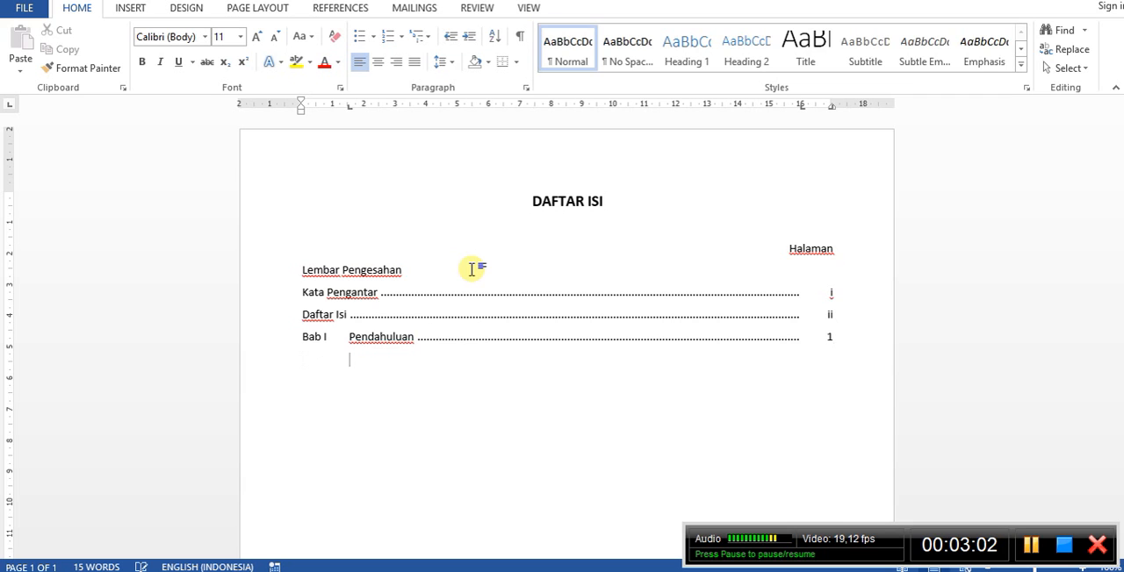
Enter the lettered sub-entry "A. Latar Belakang" under Pendahuluan with a dotted leader and page number 1.
text(A. La)
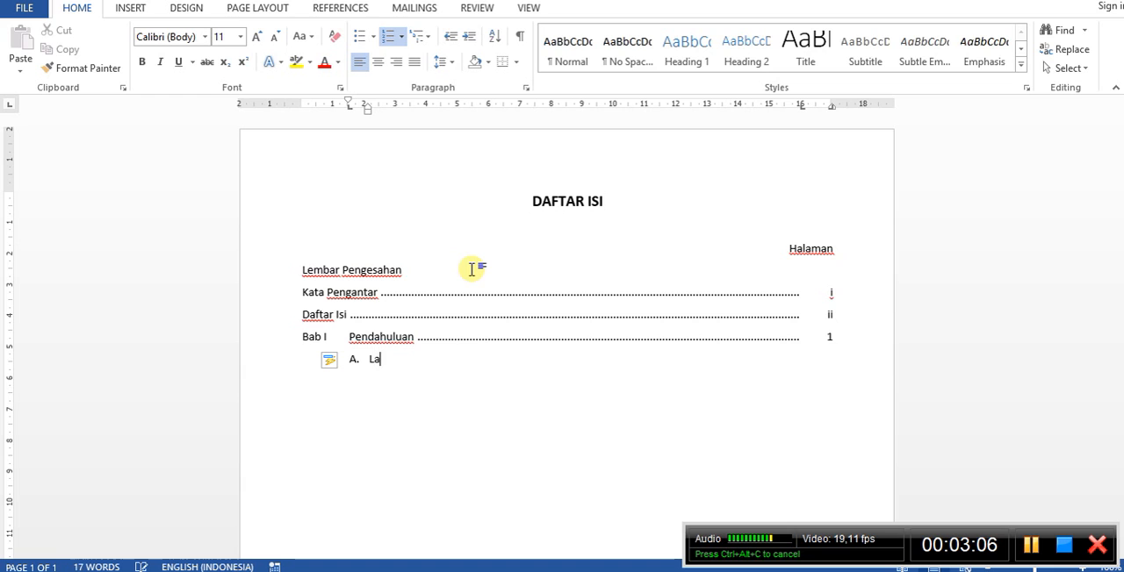
text(tar Belakang)
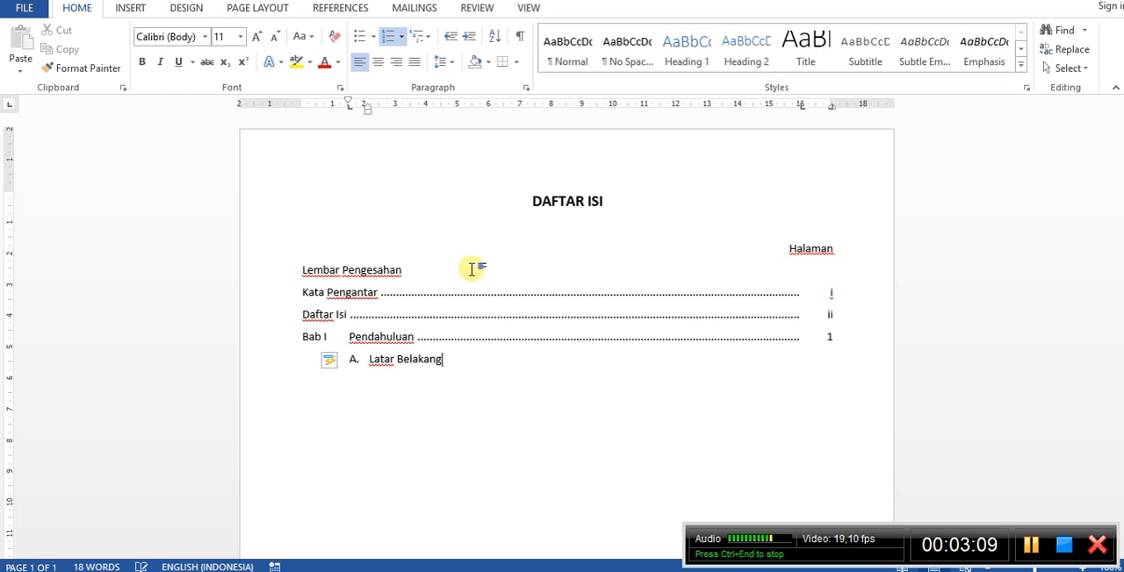
key(Tab)
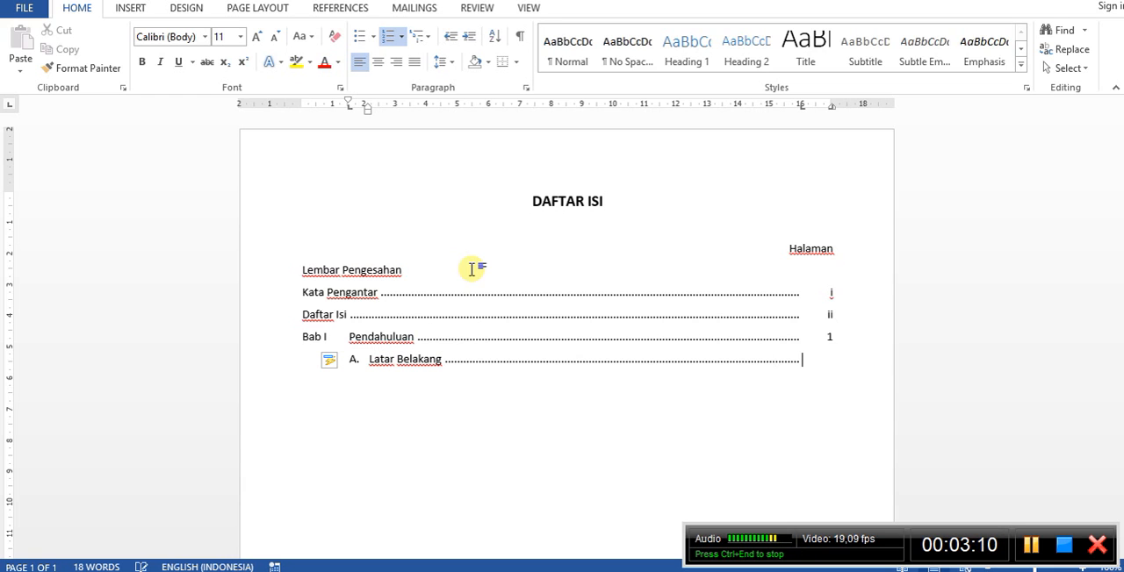
text(1)
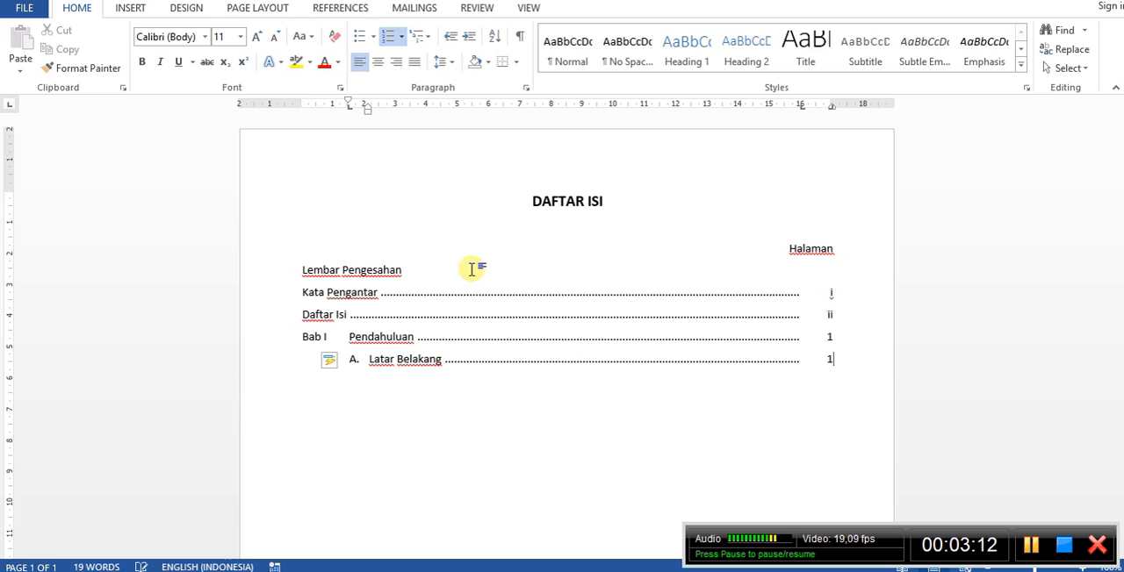
key(Return)
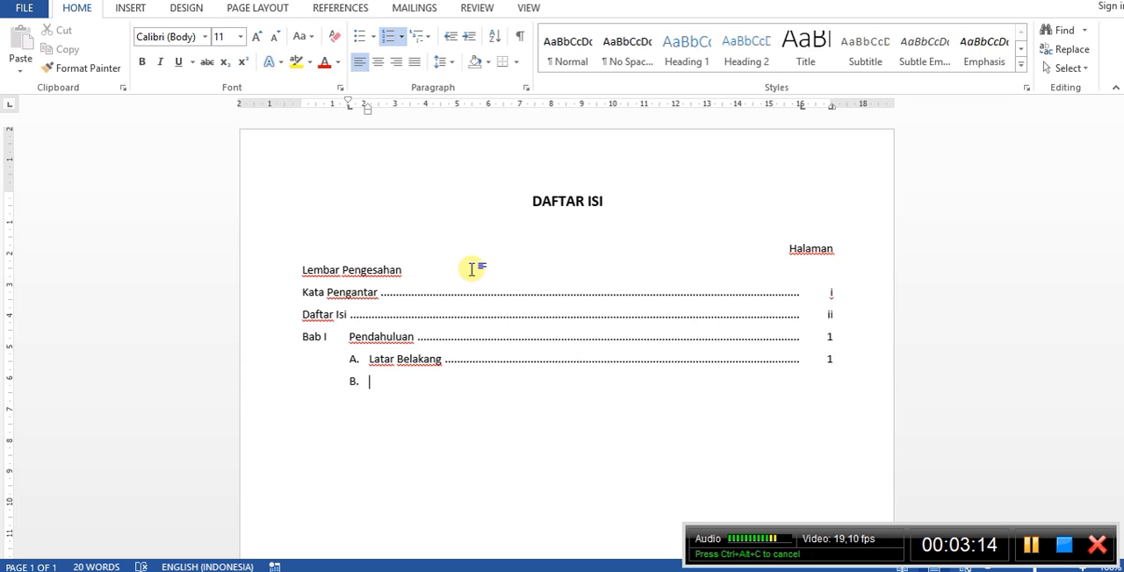
Enter "Tujuan" as sub-entry B with a dotted leader and page number 3, and start the next list item.
text(Tujuan)
key(Tab)
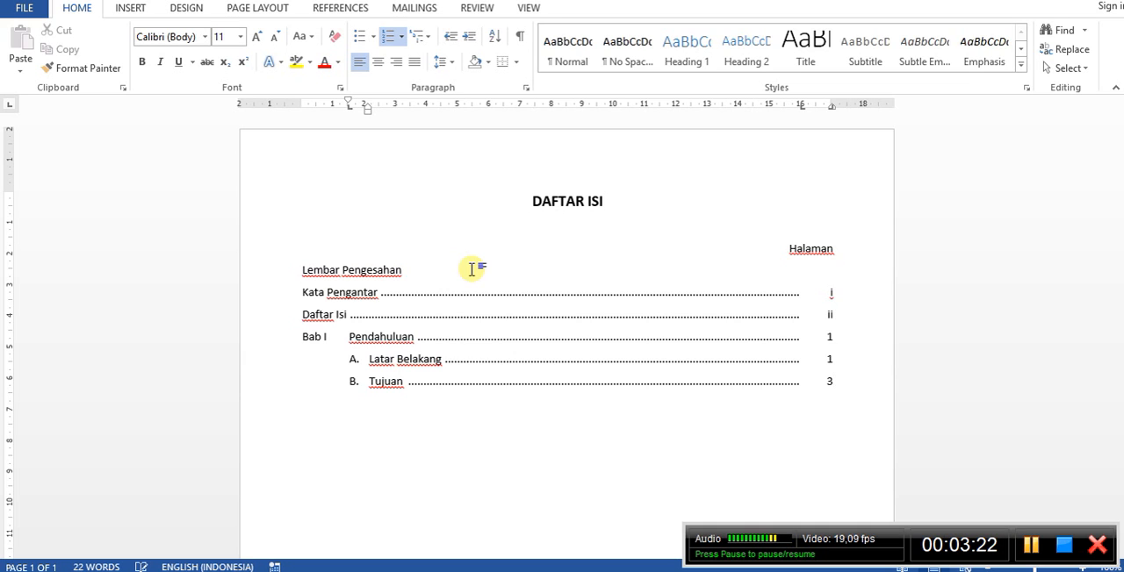
key(Return)
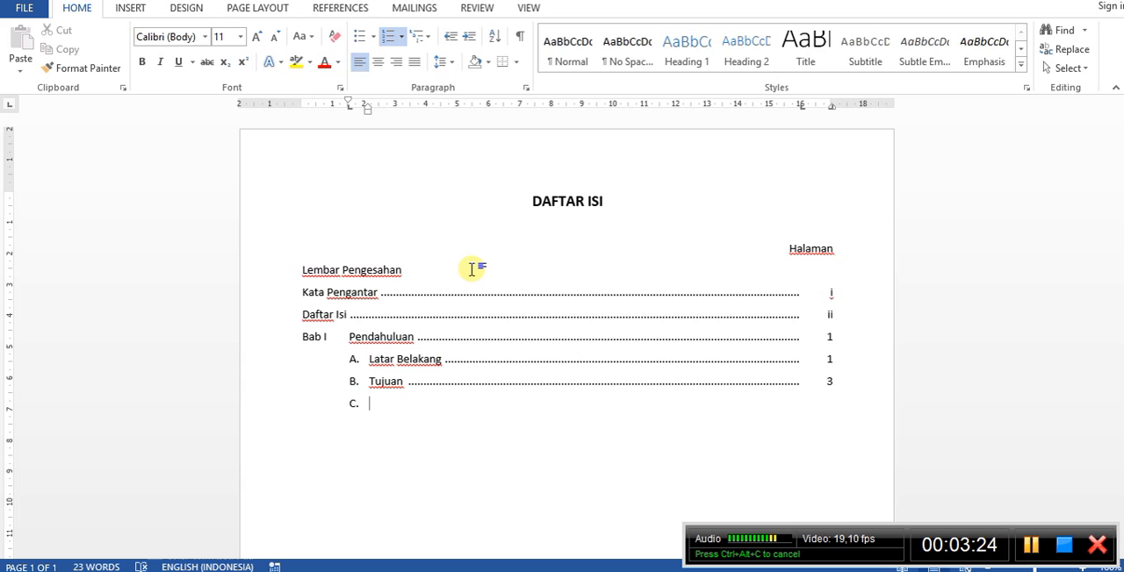
Enter "Sistematika Penulisan" as sub-entry C with a dotted leader and page number 5.
text(Sistema)
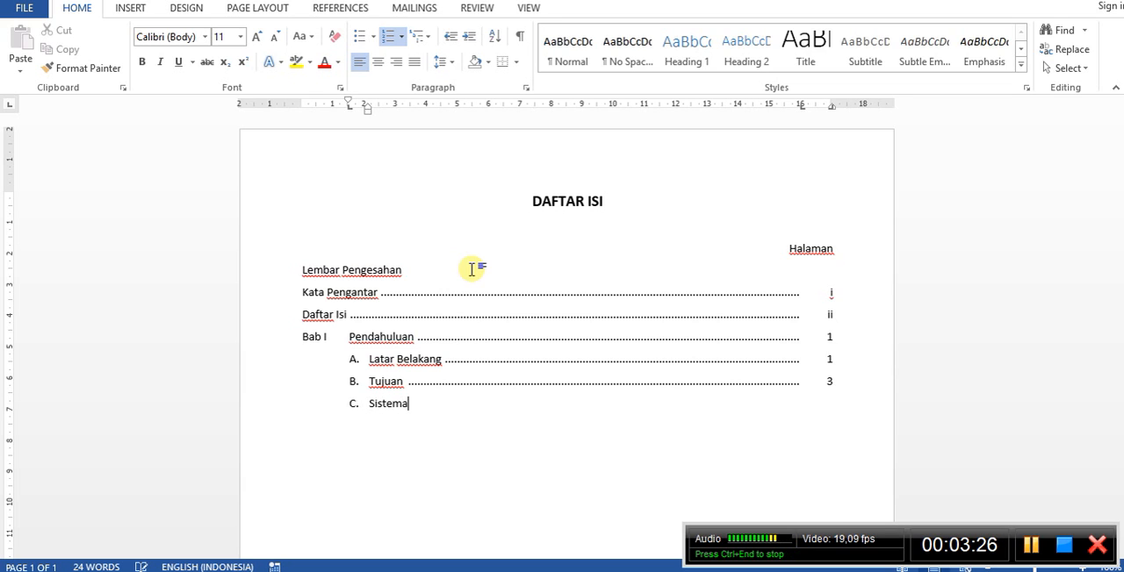
text(tika Penulisan)
key(Tab)
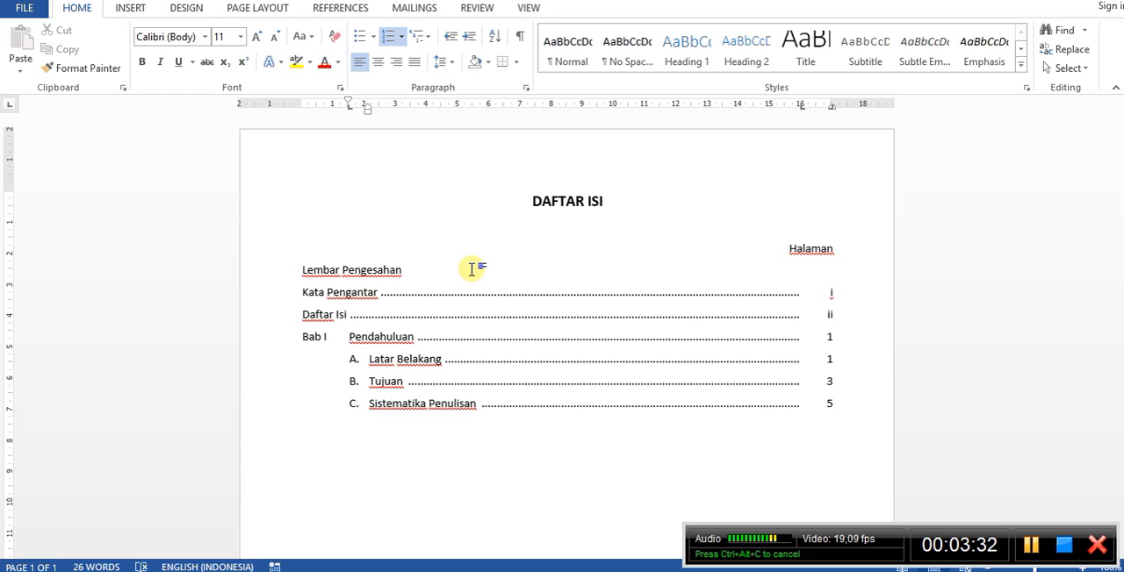
Start an unnumbered line at the margin and enter the chapter "Bab II" titled "Pembahasan" with a dotted leader and page number 6.
key(Return)
key(BackSpace)
key(BackSpace)
key(BackSpace)
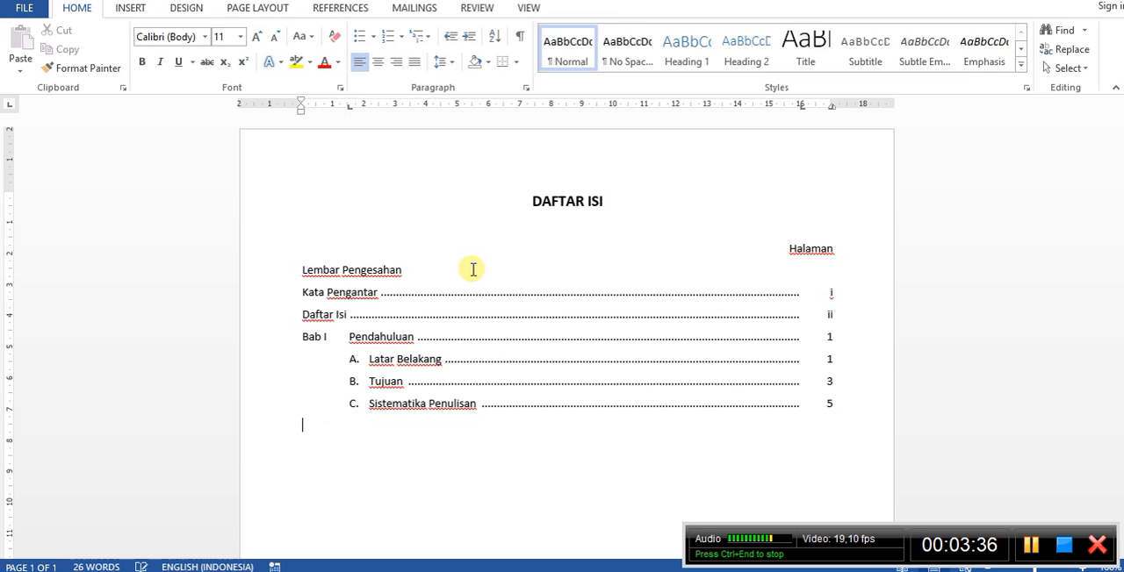
text(Bab II)
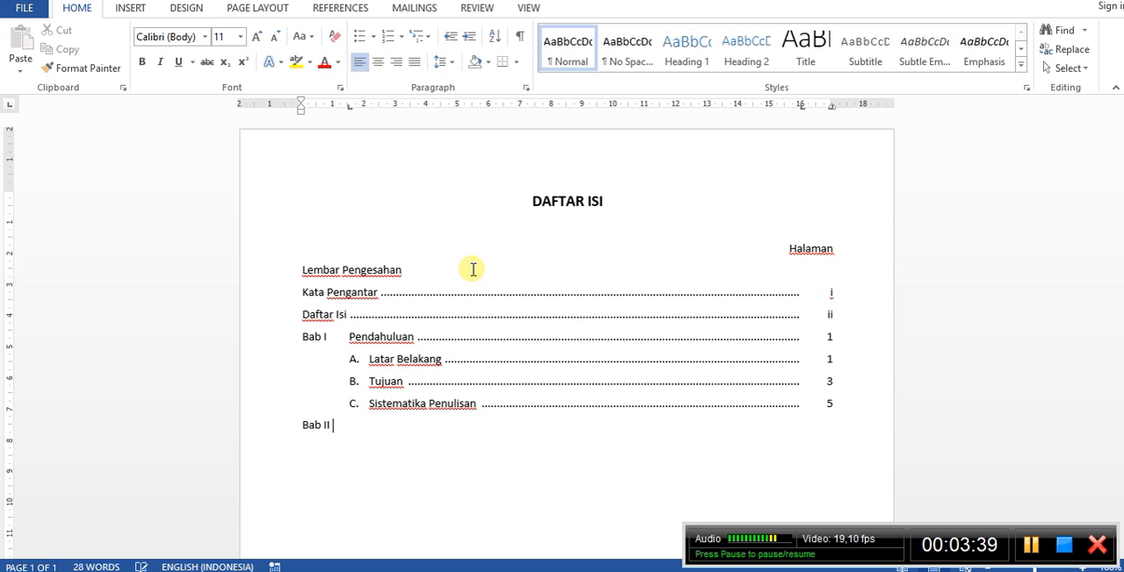
key(Tab)
text(Pembahasan)
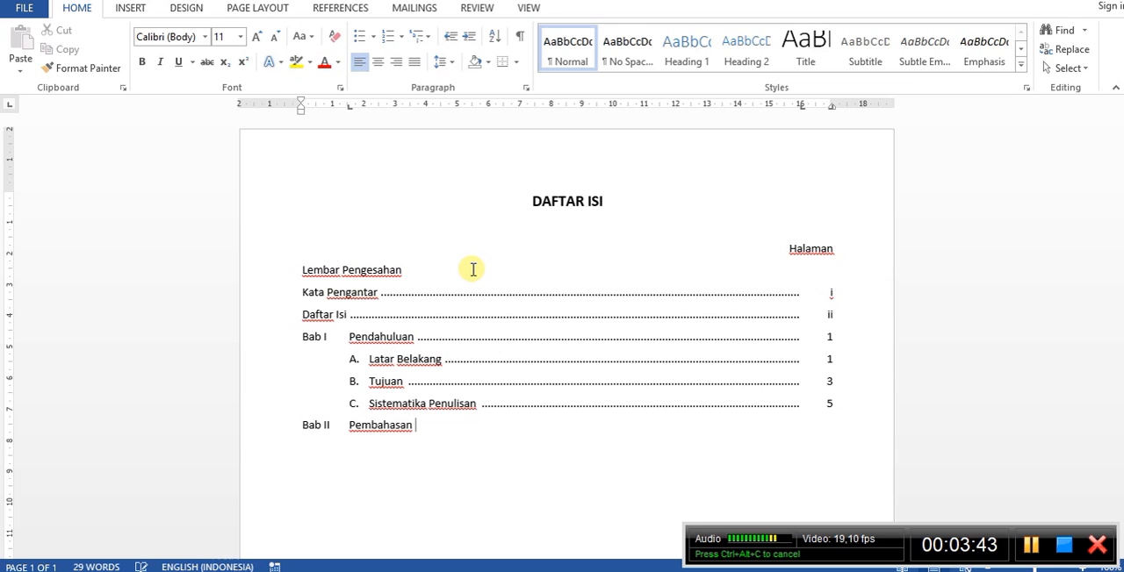
key(Tab)
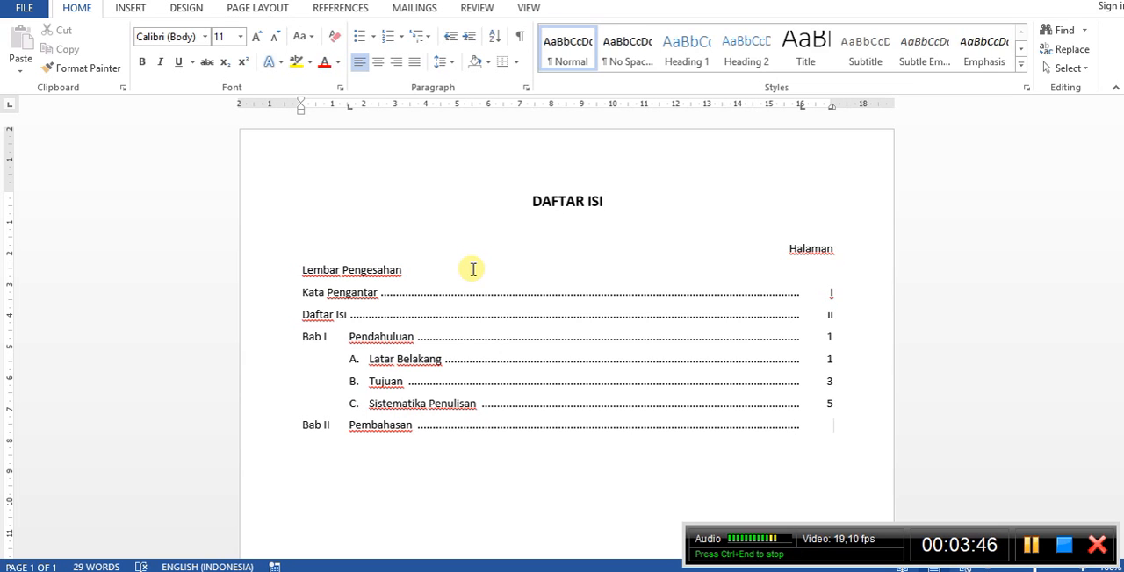
text(6)
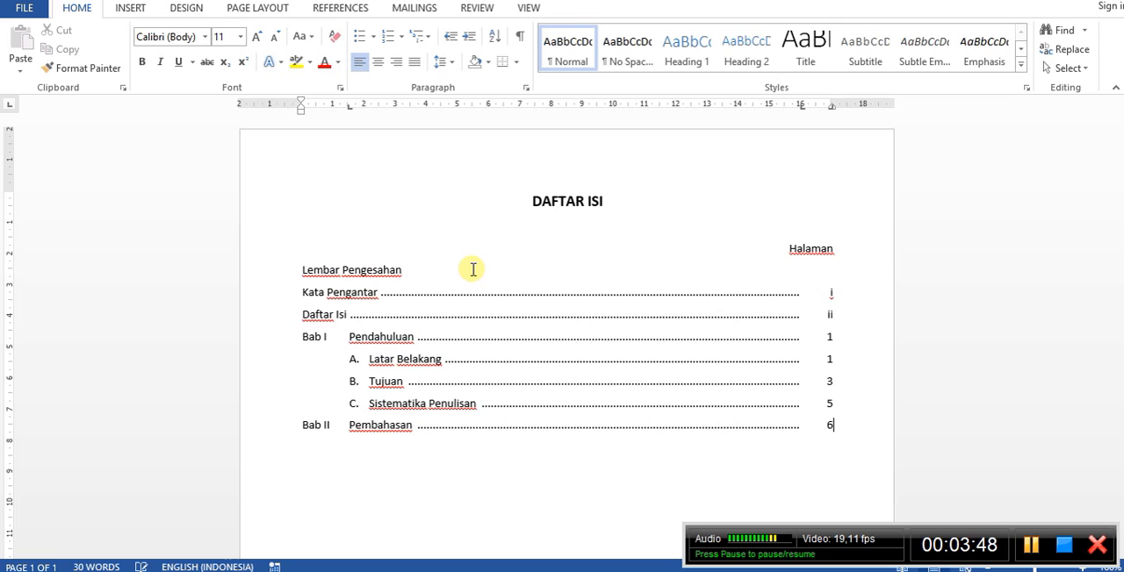
Enter the lettered sub-entry "A. Landasan Teori" under Pembahasan with a dotted leader and page number 6.
key(Return)
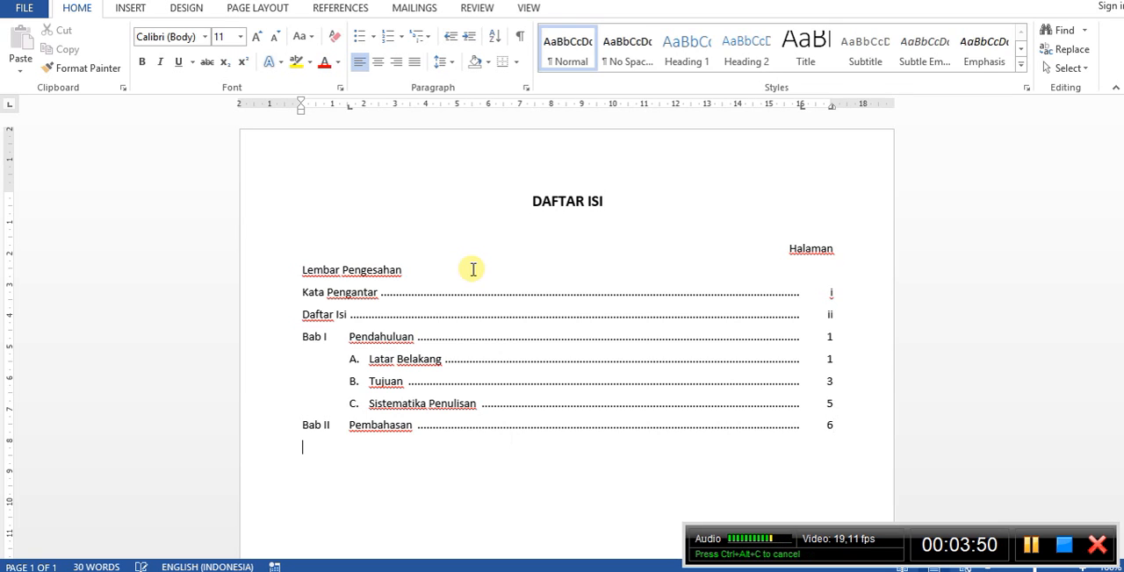
key(Tab)
text(A)
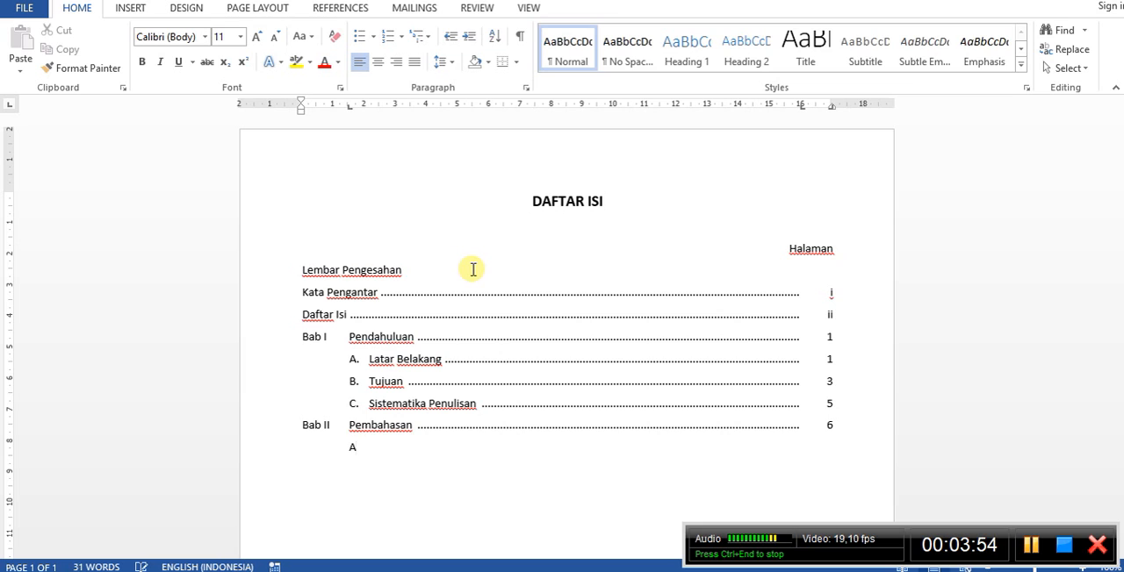
text(. )
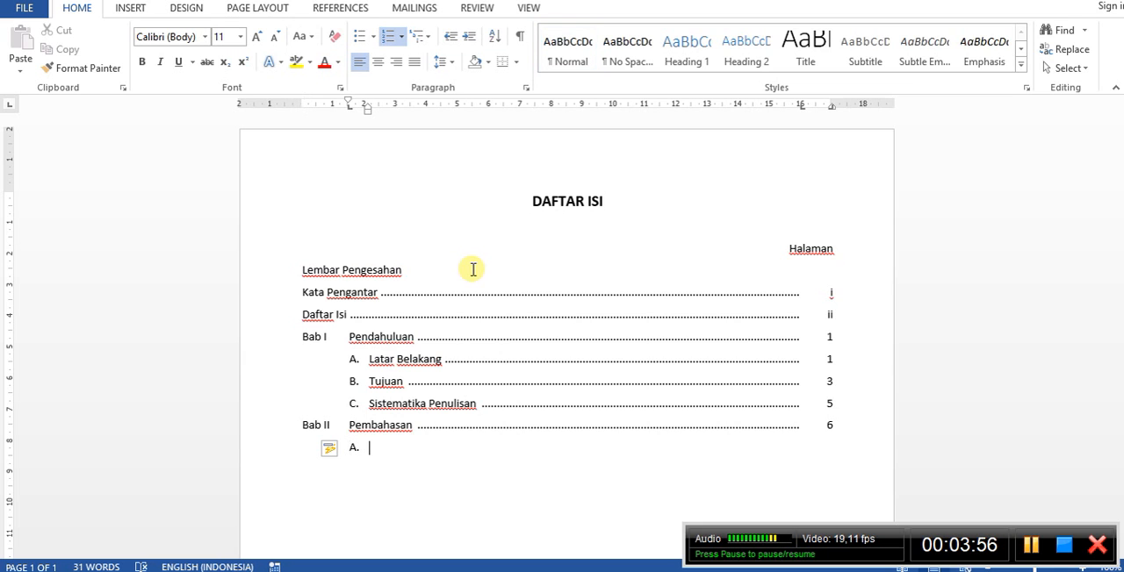
text(Landa)
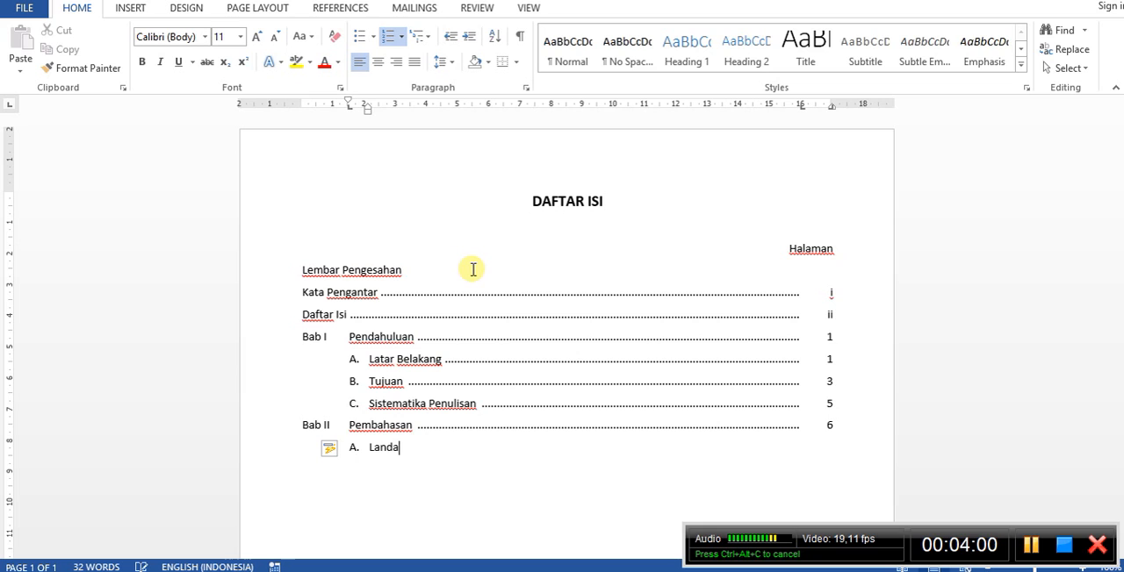
text(san Te)
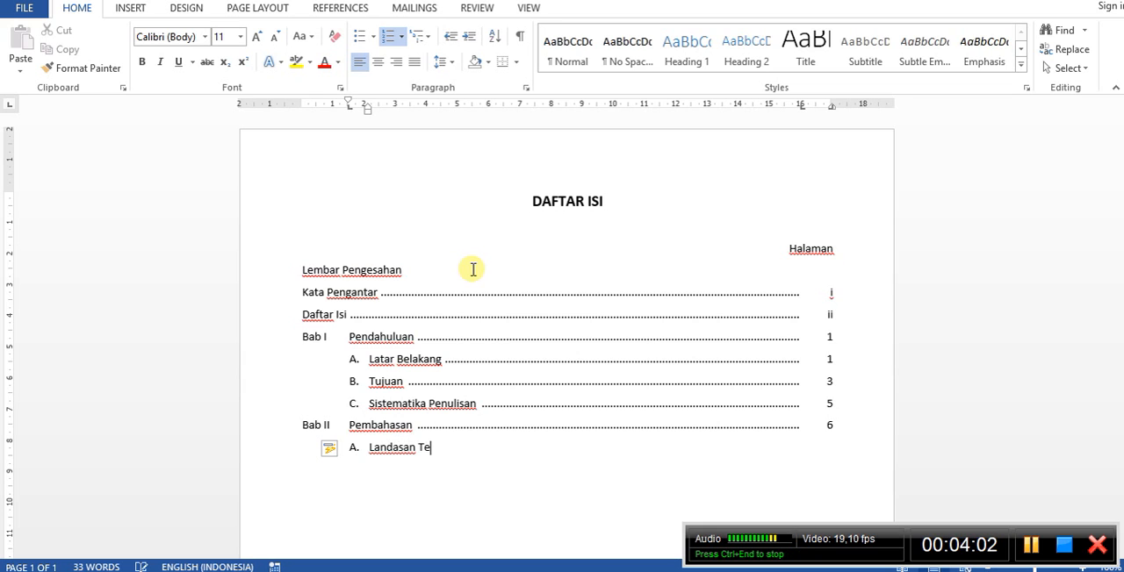
text(ori)
key(Tab)
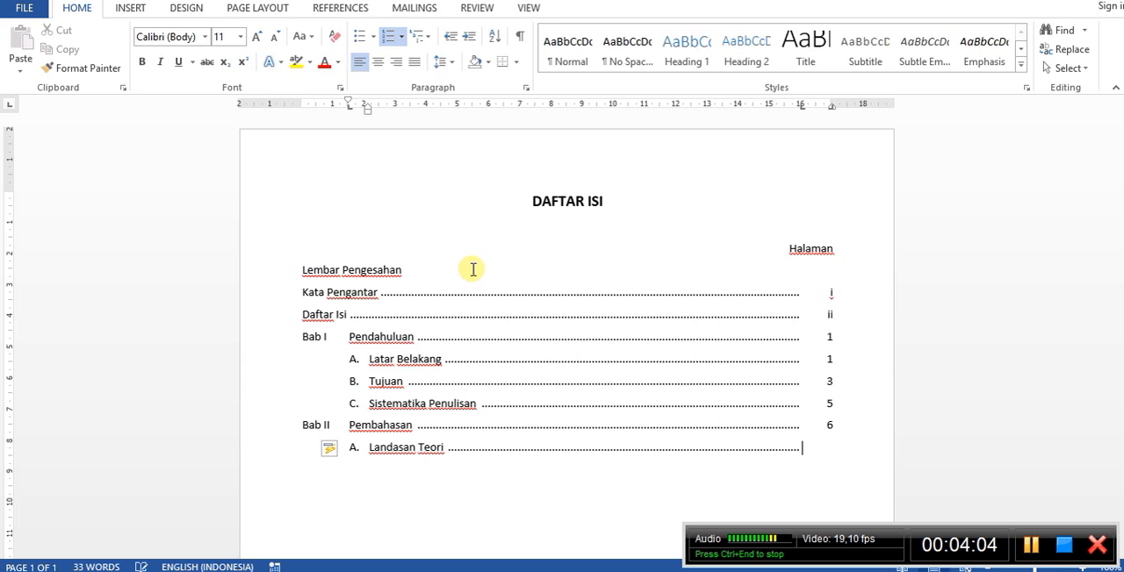
text(6)
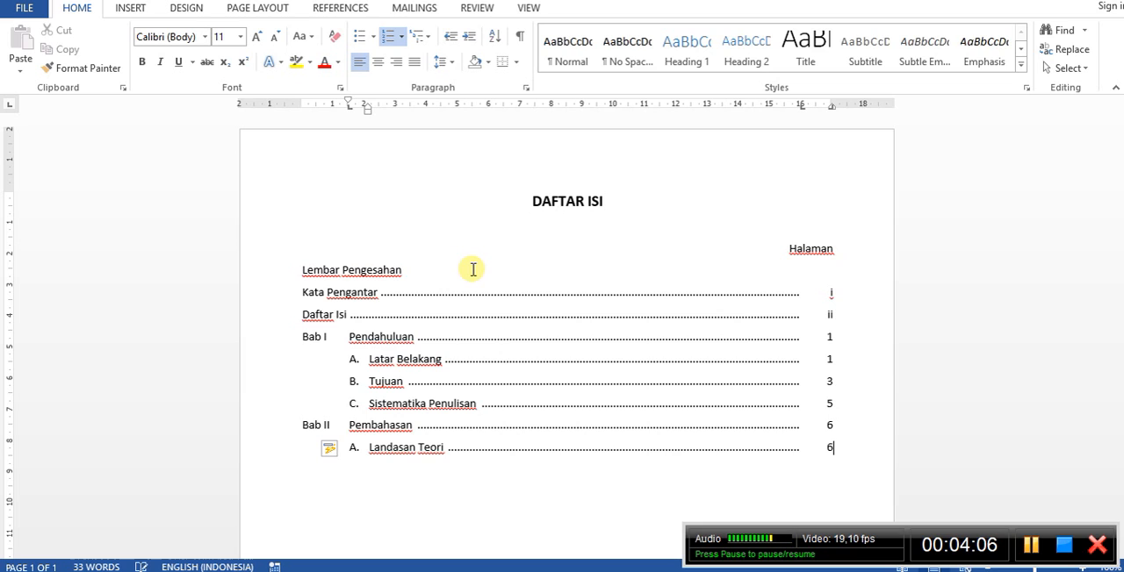
Enter "Langkah Pembahasan" as sub-entry B under Bab II with a dotted leader and page number 9.
key(Return)
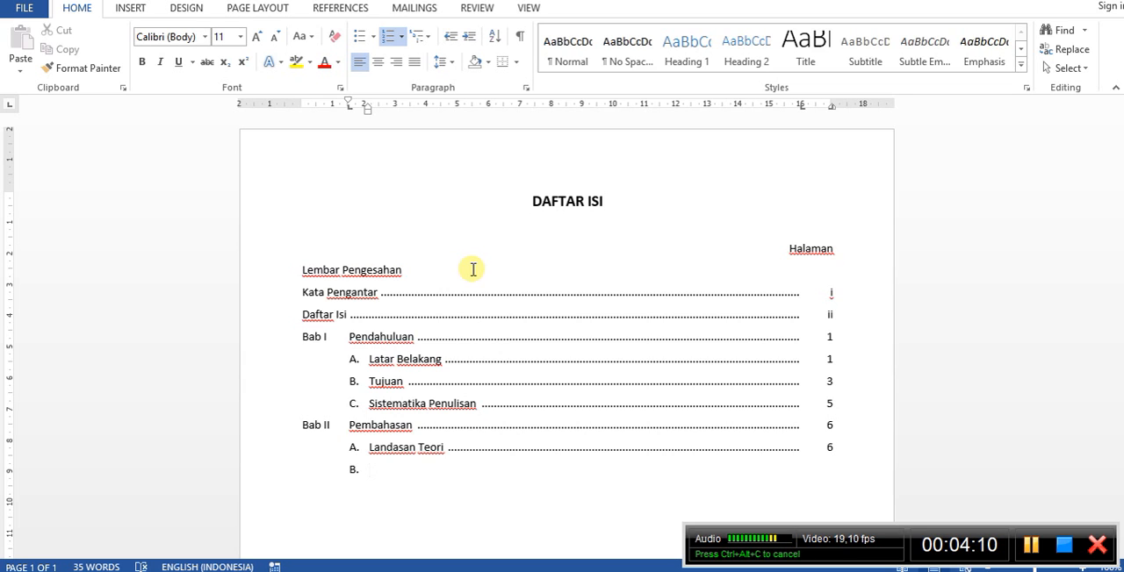
text(Langka)
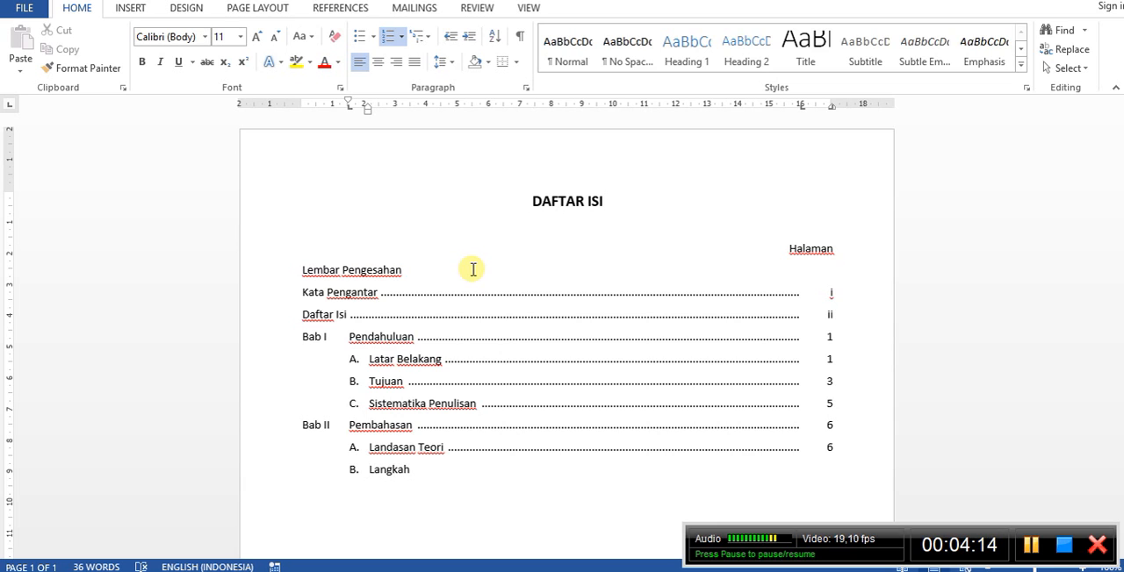
text(h Pembahasan)
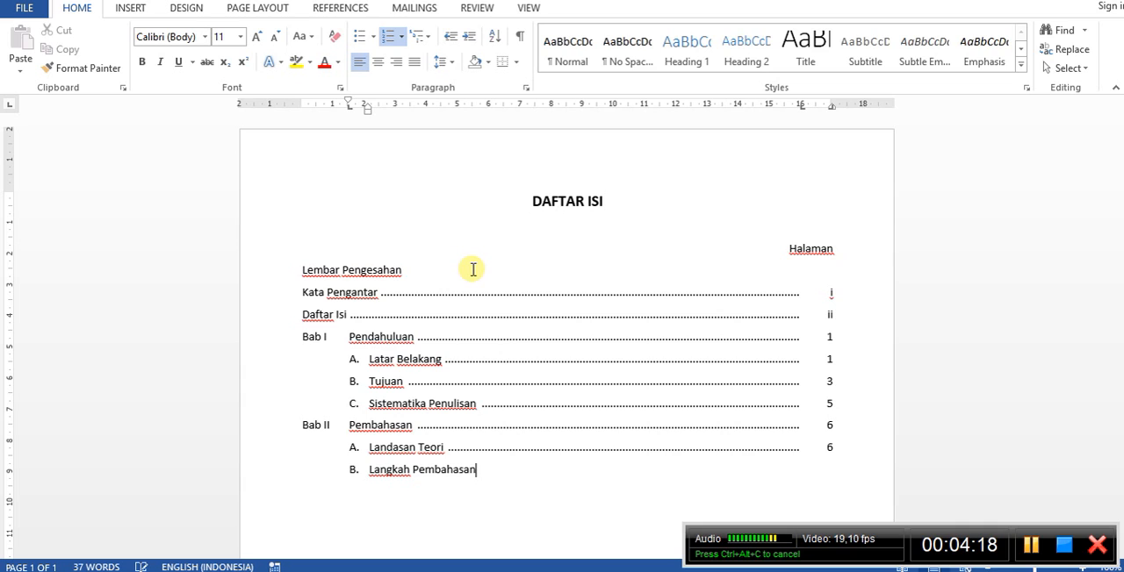
key(Tab)
key(Tab)
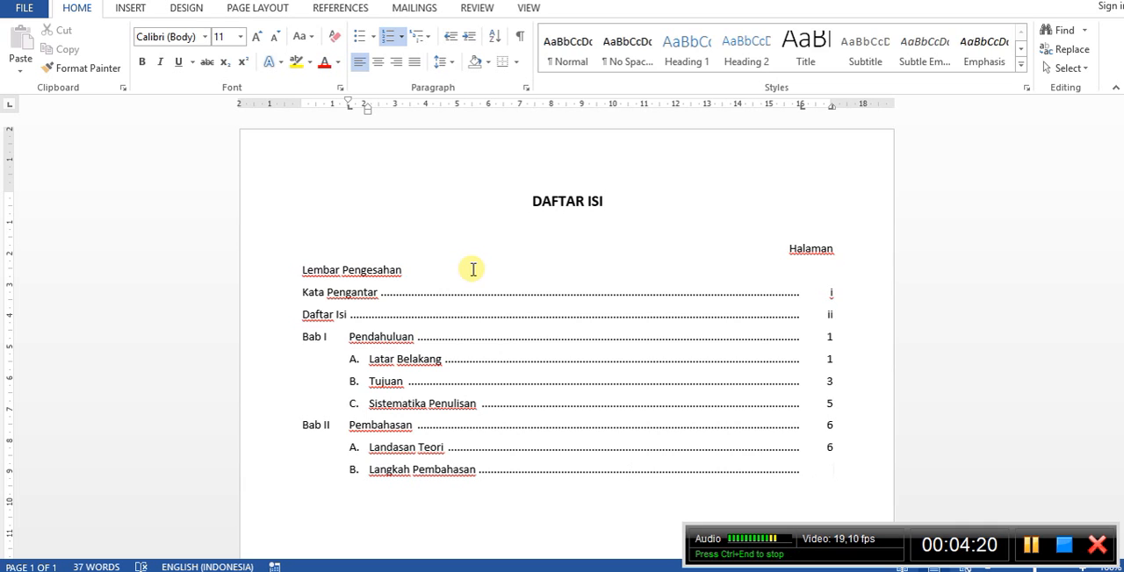
text(9)
Leave the lettered list and enter the chapter "Bab III" titled "Kesimpulan" with a dotted leader and page number 15.
key(Return)
key(BackSpace)
key(BackSpace)
key(BackSpace)
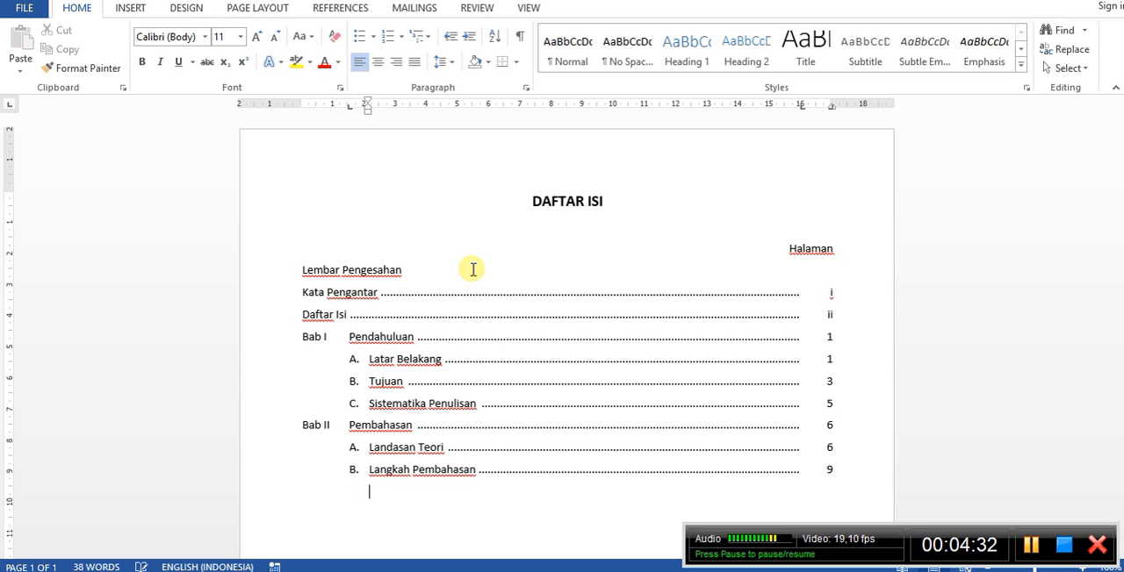
text(B)
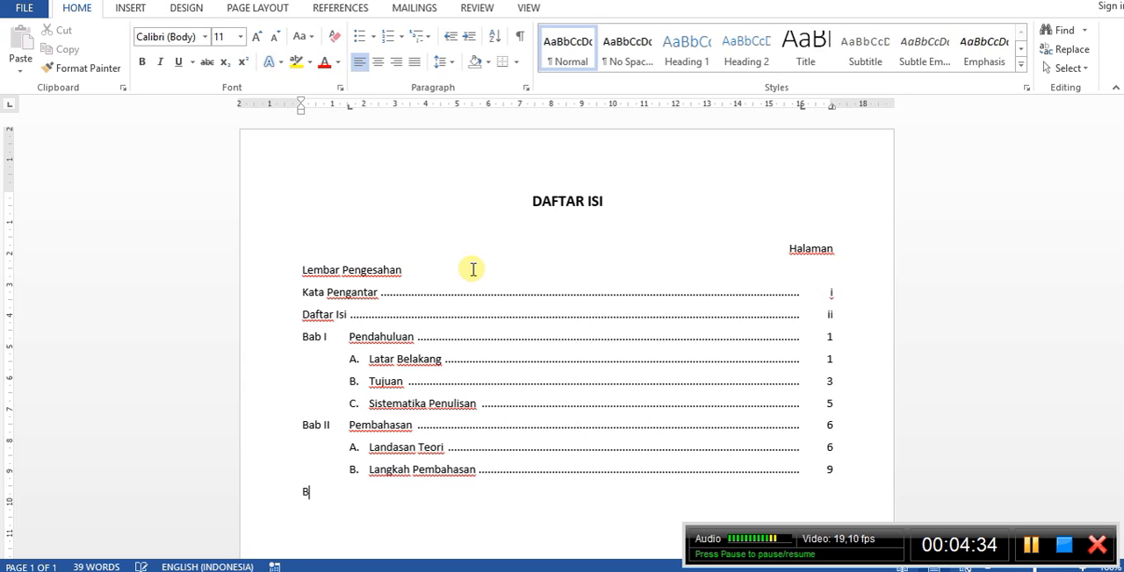
text(ab III)
key(Tab)
text(Kesimu)
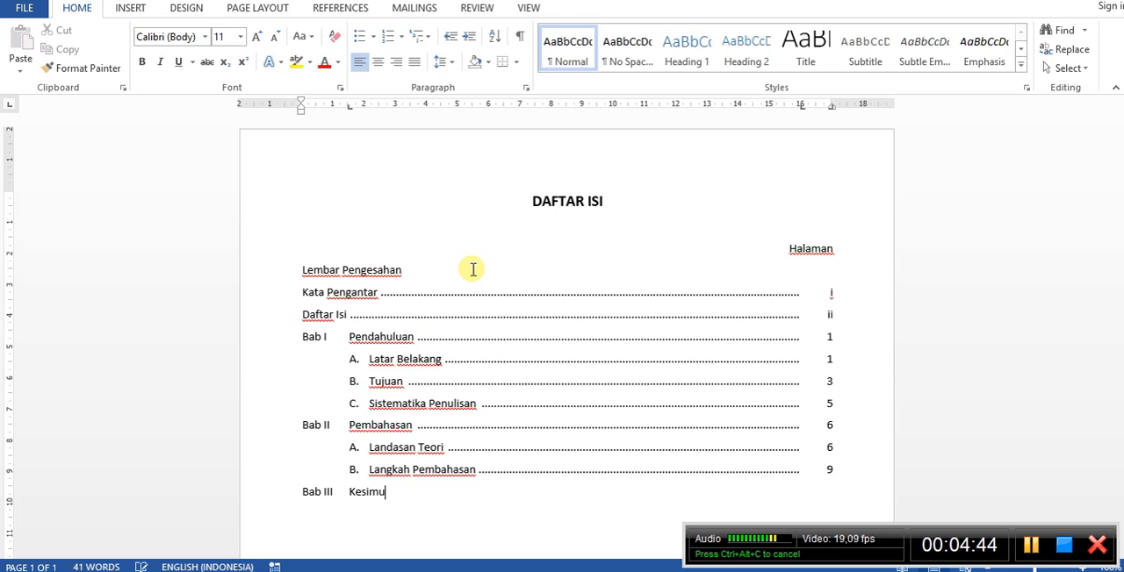
key(BackSpace)
text(pulan)
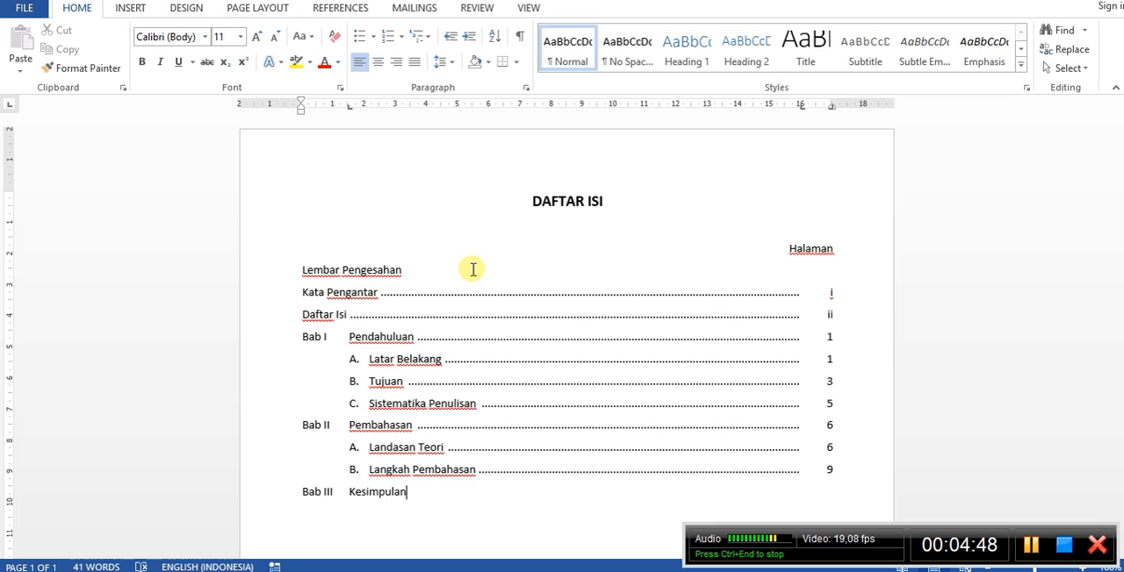
key(Tab)
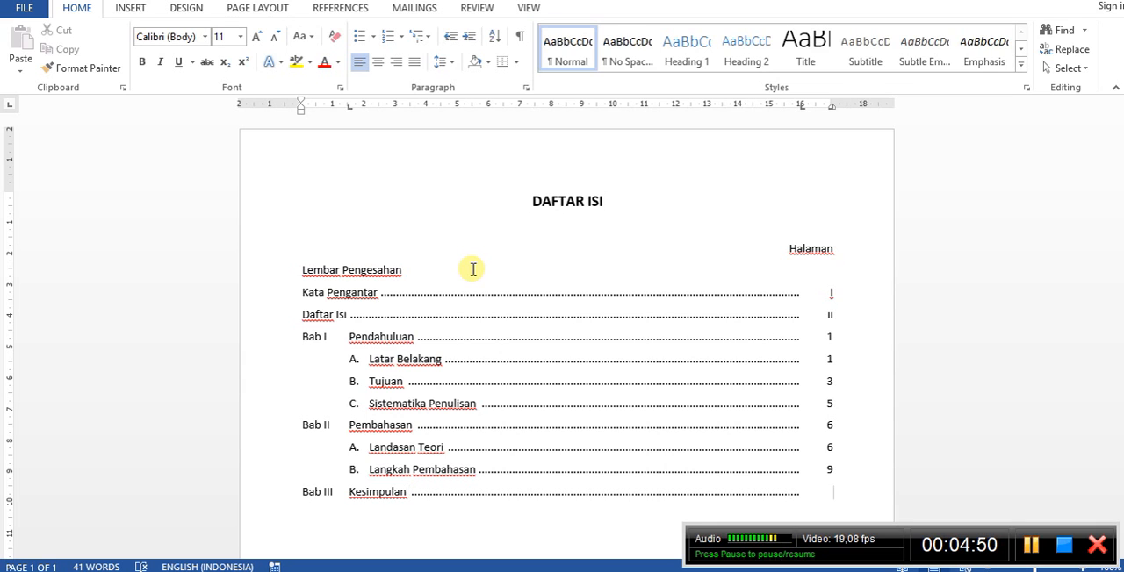
text(15)
Add the lettered sub-entry "A. Kesimpulan" under Bab III, reducing its indent to align with the other sub-entries.
key(Return)
key(Tab)
key(Tab)
text(a)
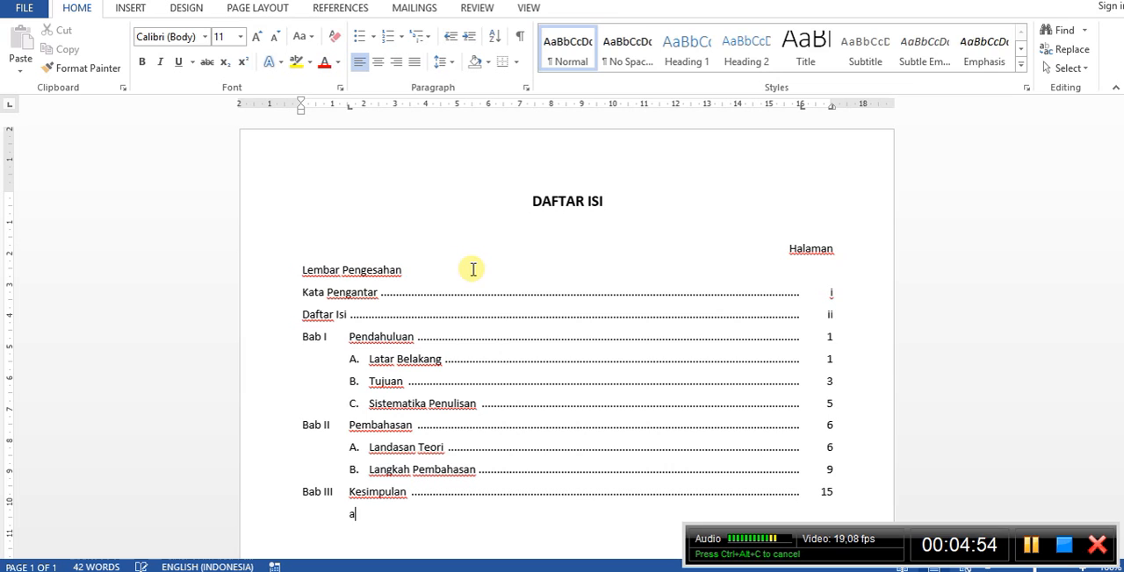
text(A.)
key(space)
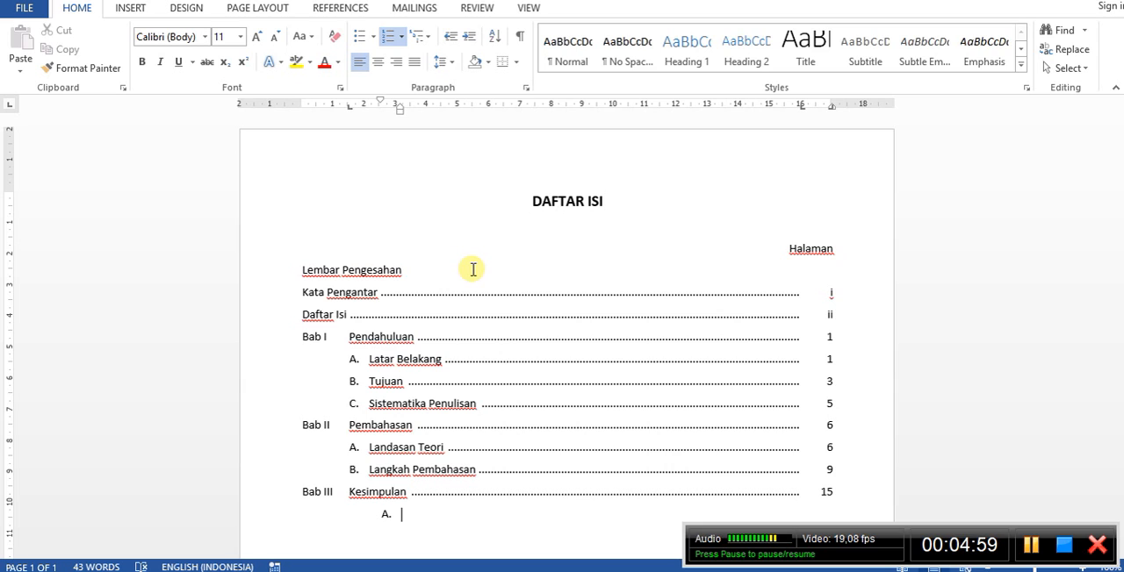
key(shift+Tab)
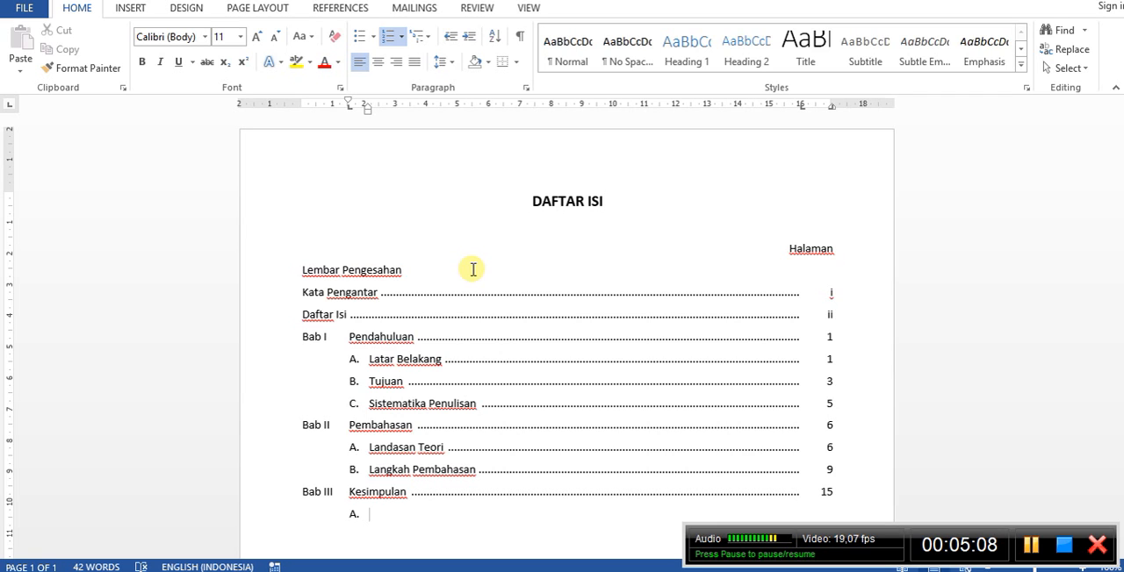
text(Kesimp)
text(u)
text(pulan)
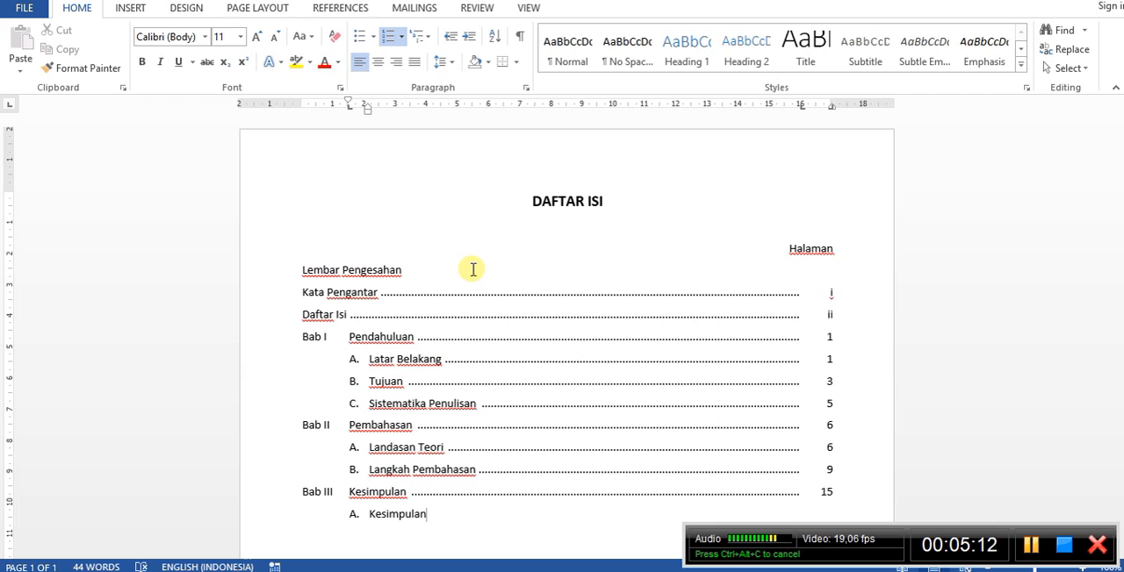
Change the Bab III title to "Penutup" and complete its sub-entry A with a dotted leader and page number 15.
double_click(363, 489)
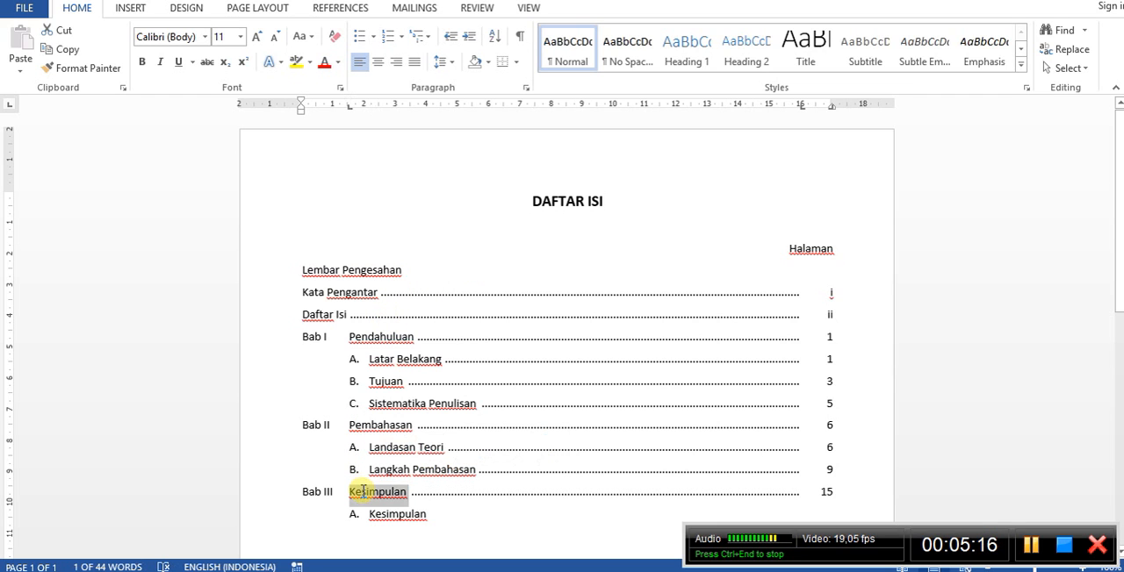
text(Penutup)
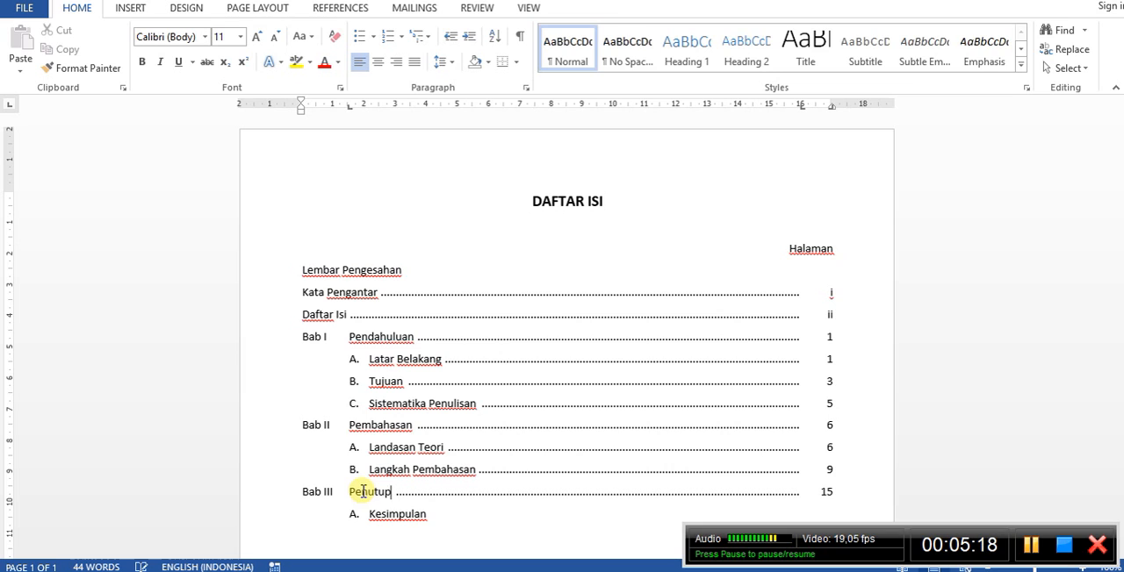
click(451, 517)
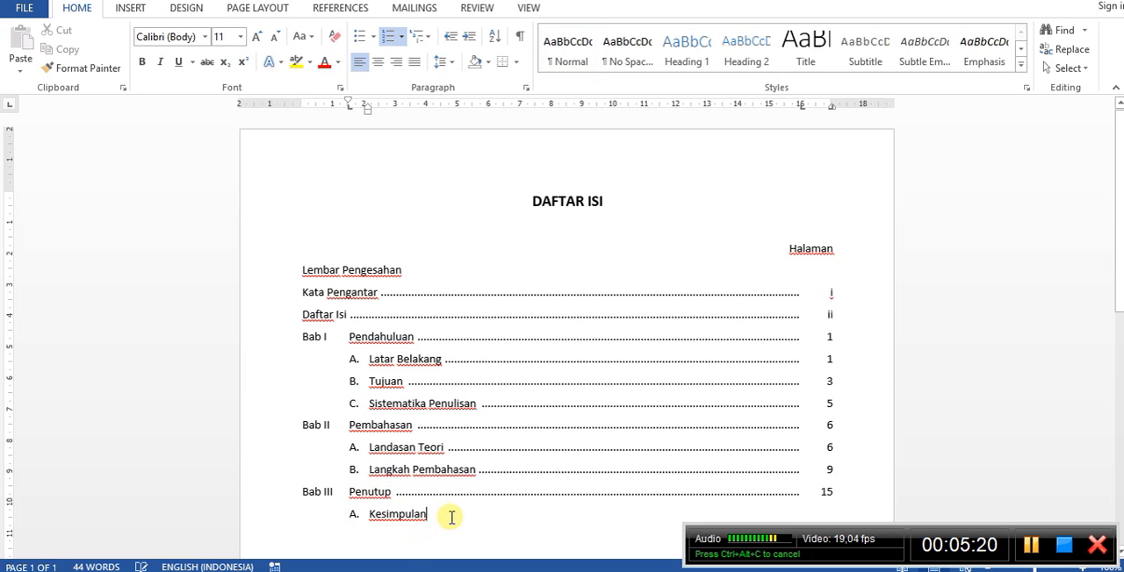
key(Tab)
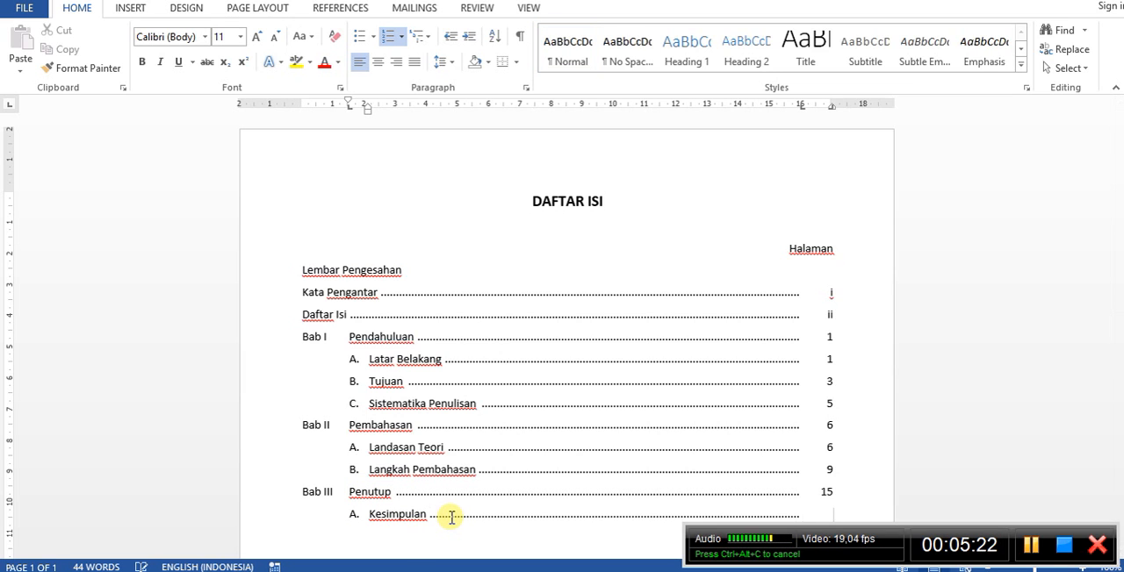
text(15)
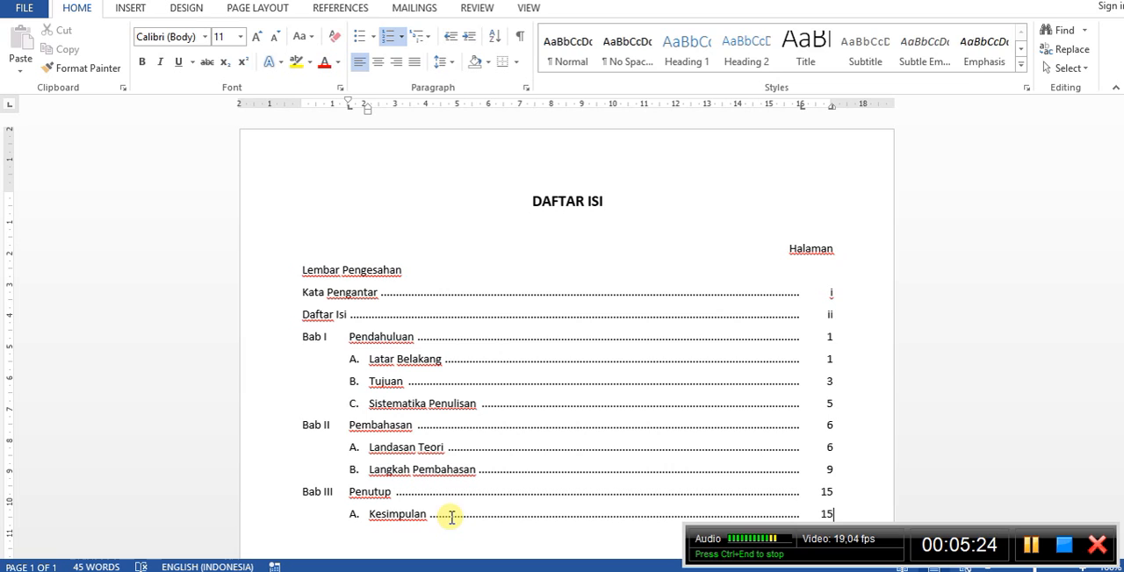
Add "Saran" as sub-entry B under Bab III with a dotted leader and page number 16.
key(Return)
text(Saran)
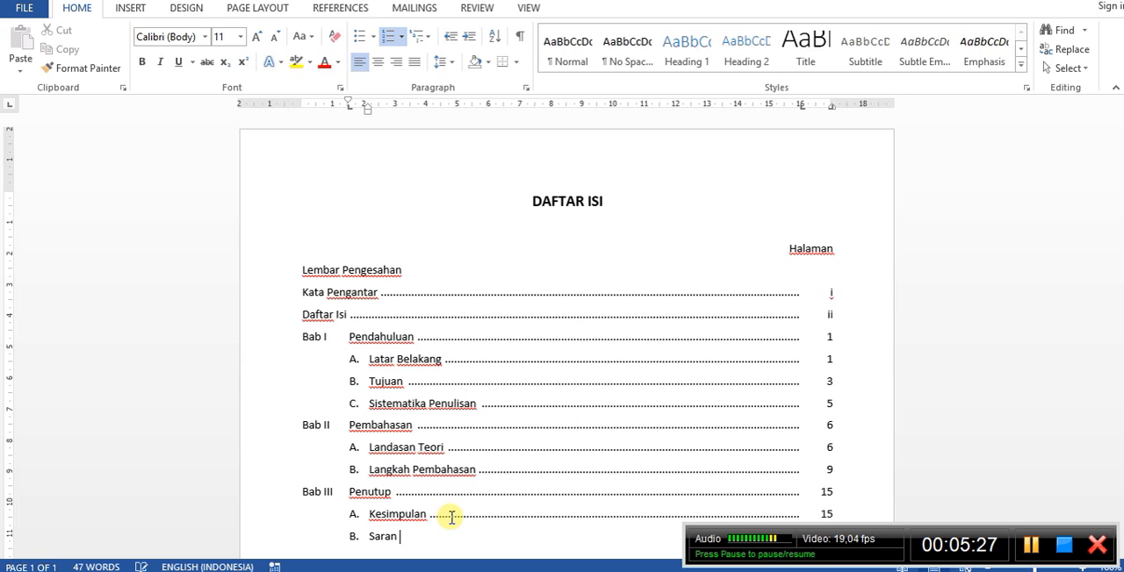
key(Tab)
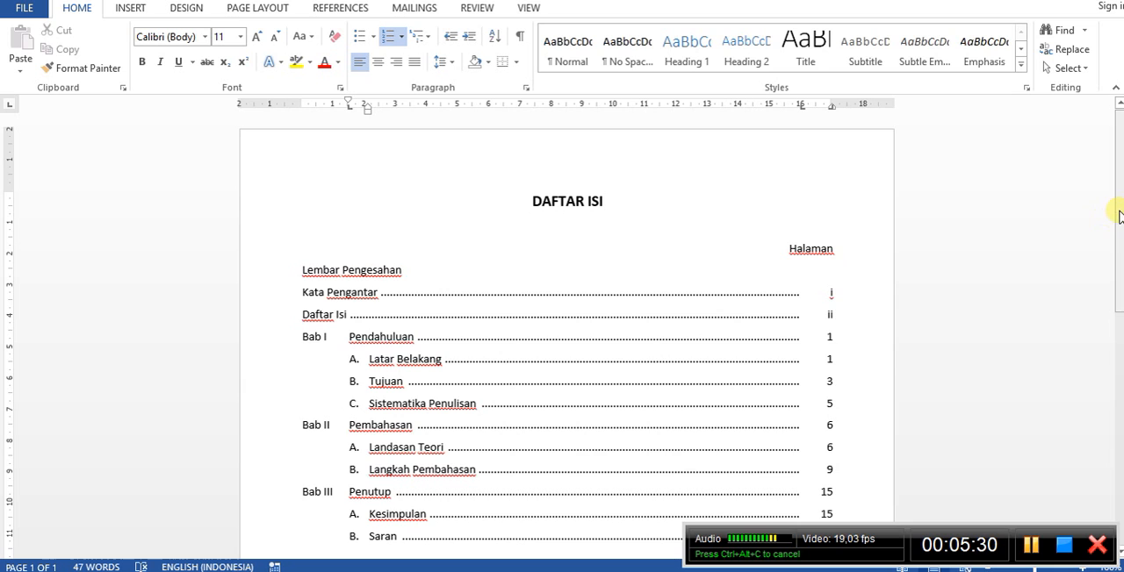
drag(1118, 214, 1121, 278)
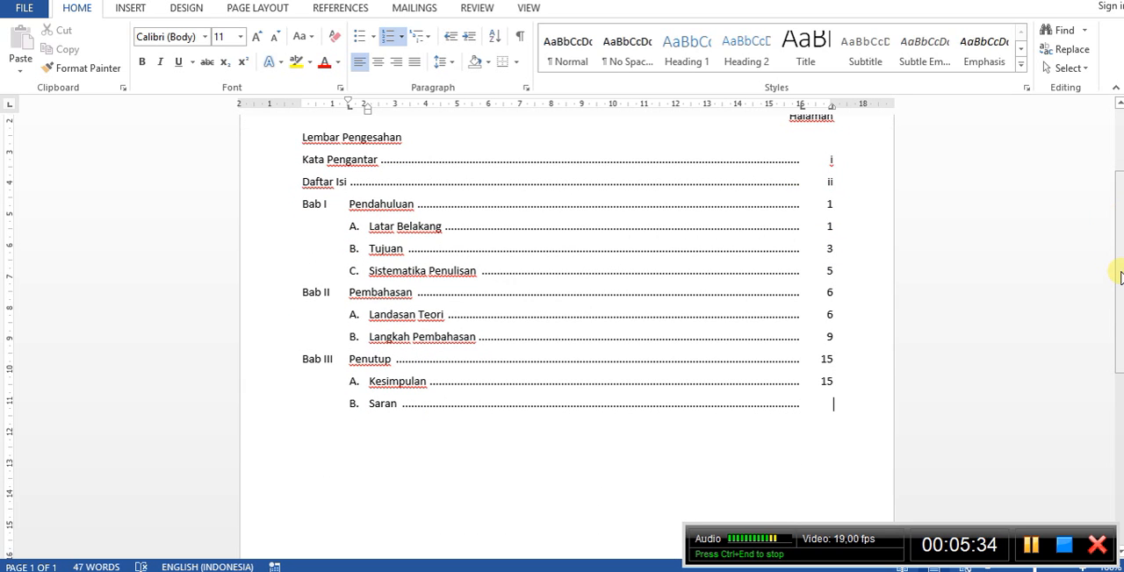
text(1)
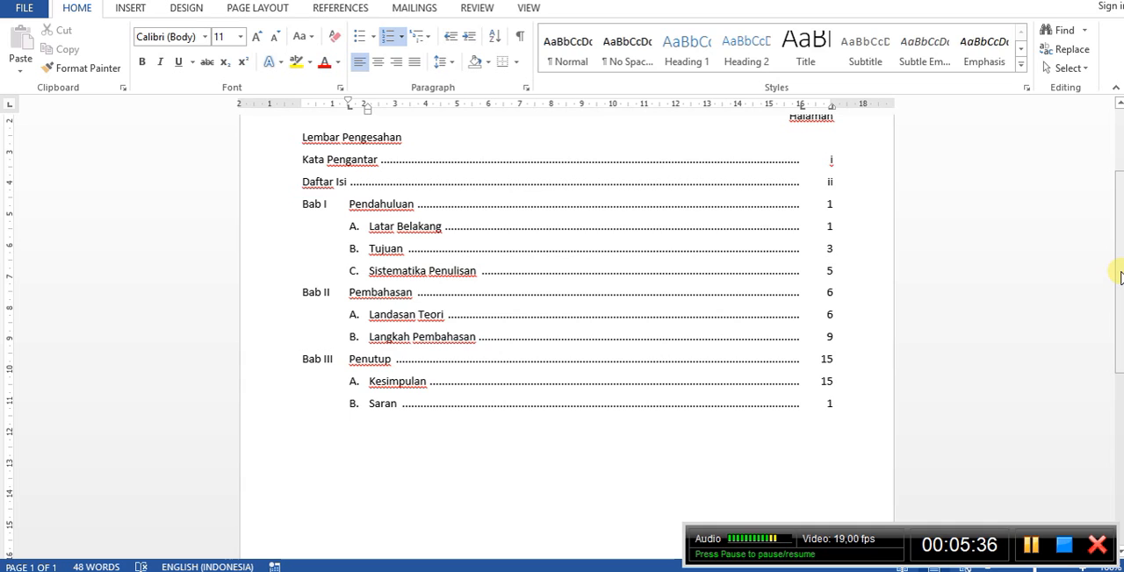
text(6)
key(Tab)
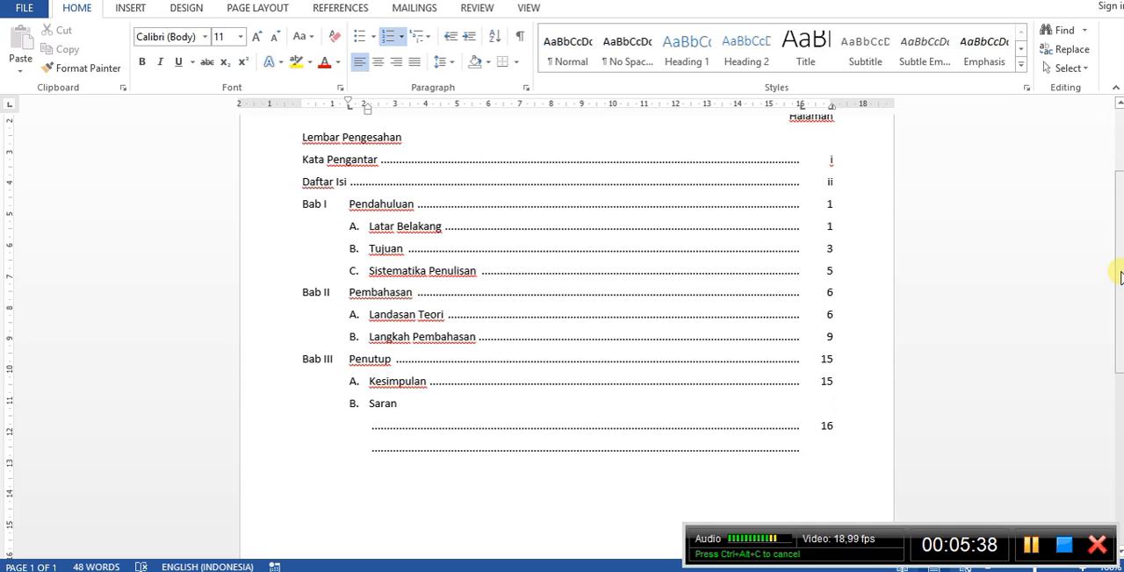
key(ctrl+z)
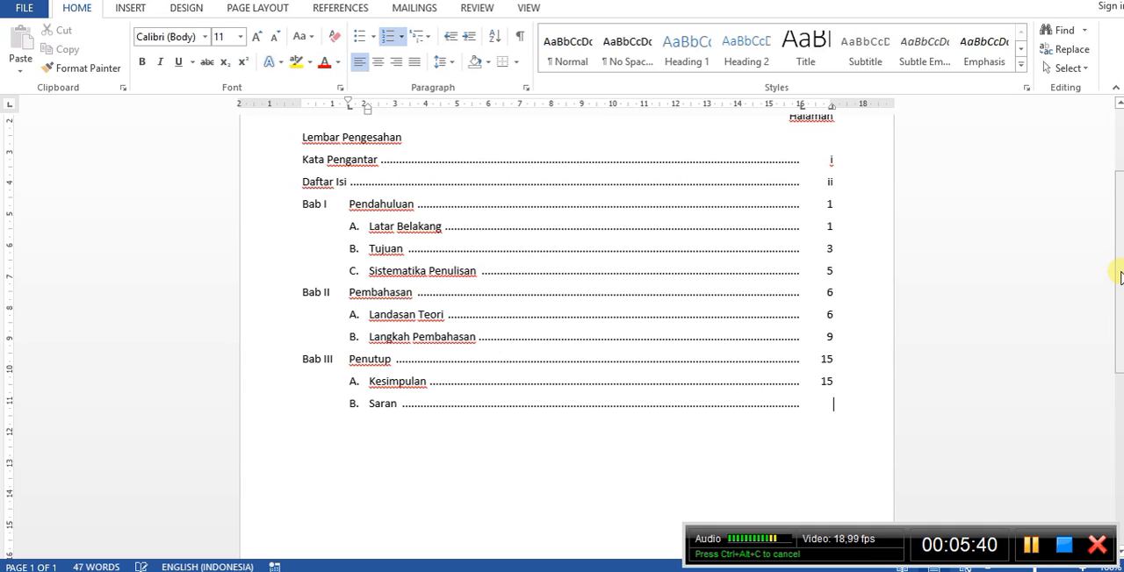
text(16)
Leave the lettered list after "Saran" and enter the unnumbered entry "Lampiran" at the page margin.
key(Return)
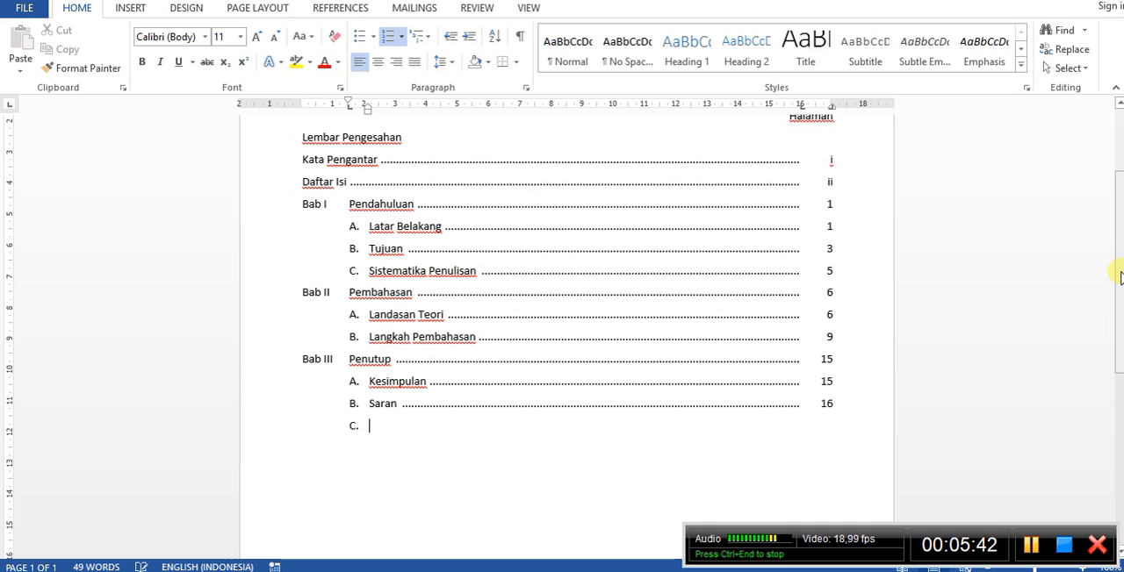
key(BackSpace)
key(BackSpace)
key(BackSpace)
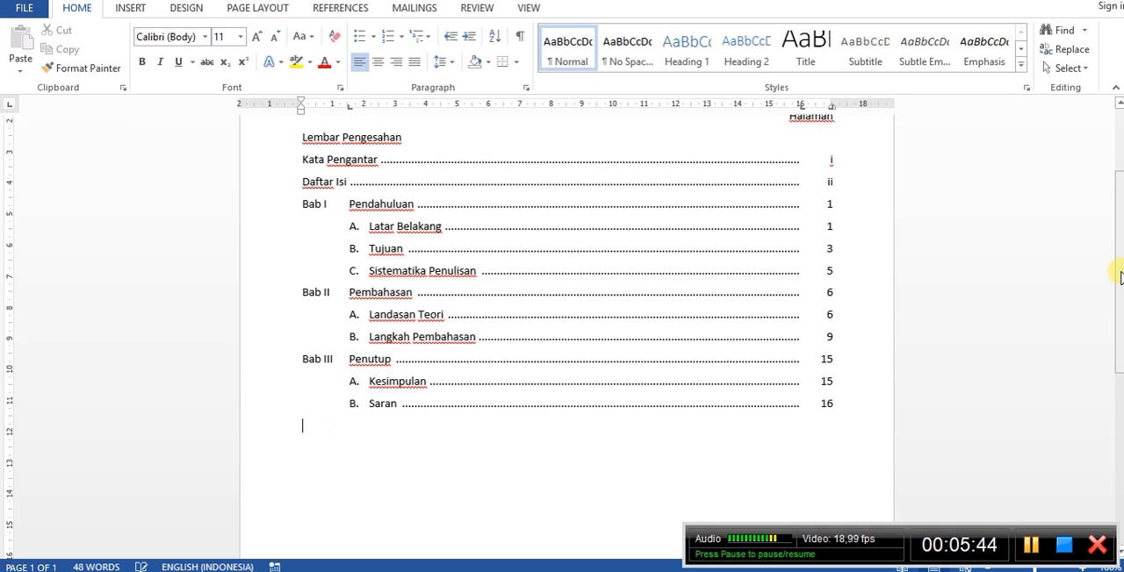
text(Lampiran)
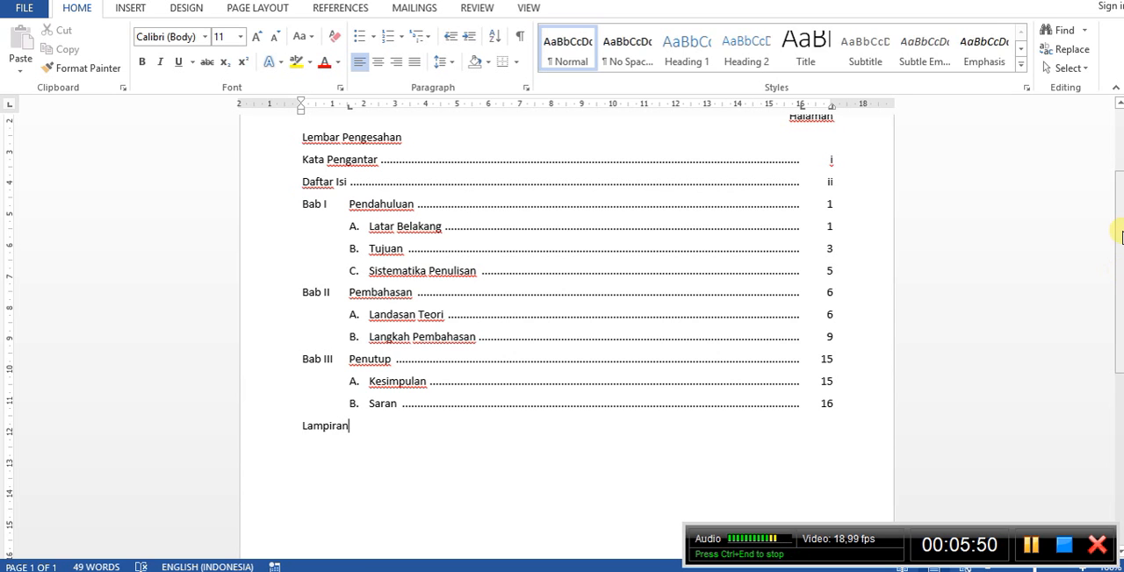
Open the file management view to save the finished table of contents document.
drag(1121, 237, 1119, 201)
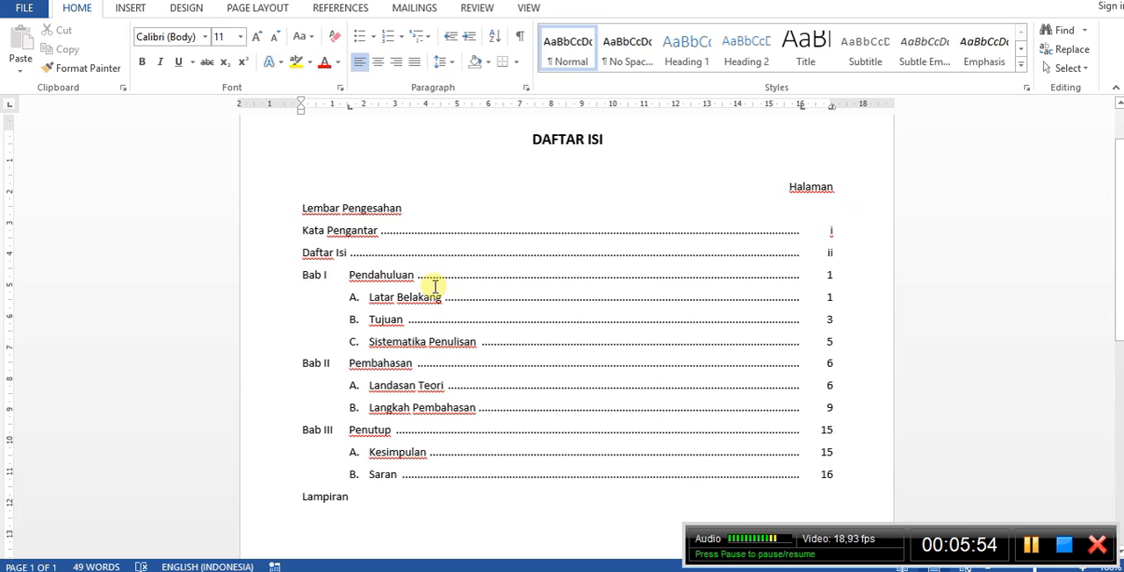
click(25, 9)
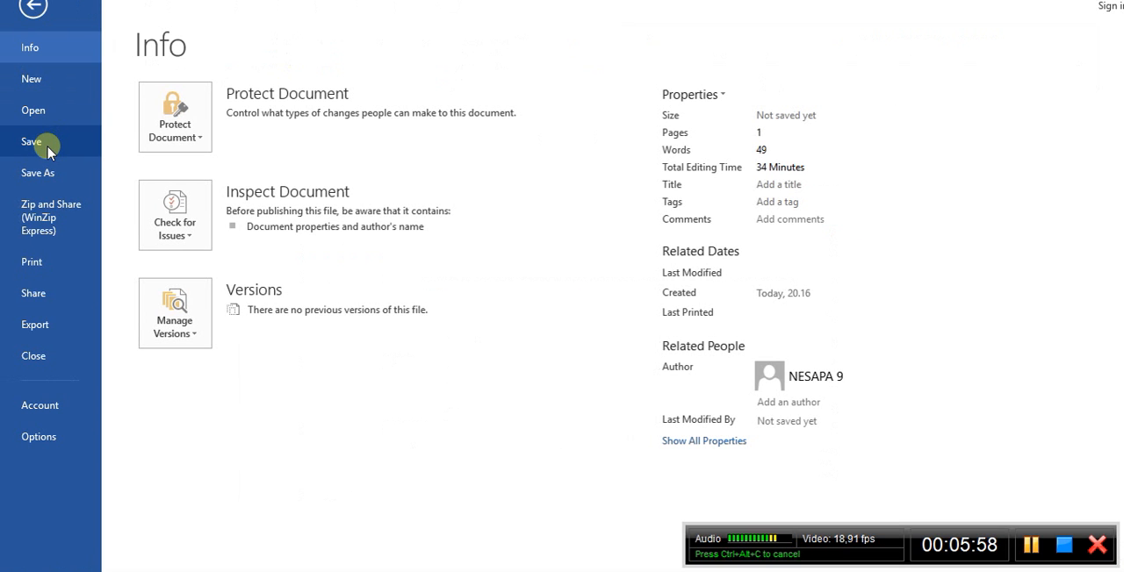